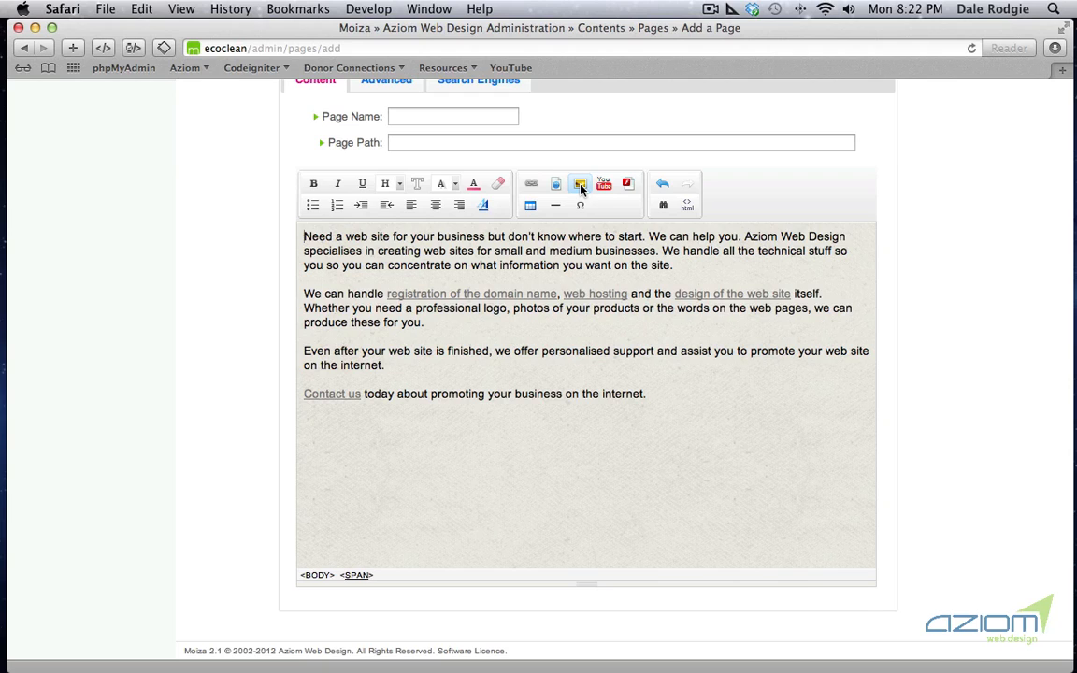
Step: Insert the image Aluminium_Keyboard.jpg at the start of the page content with the title Keyboard
click(581, 185)
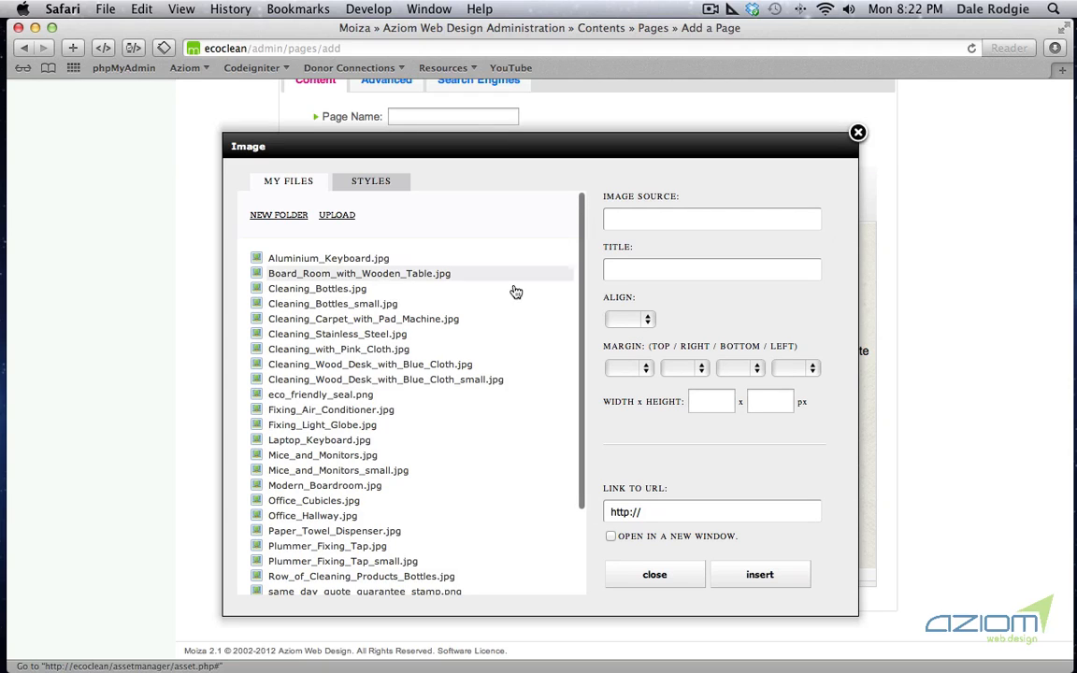
click(351, 262)
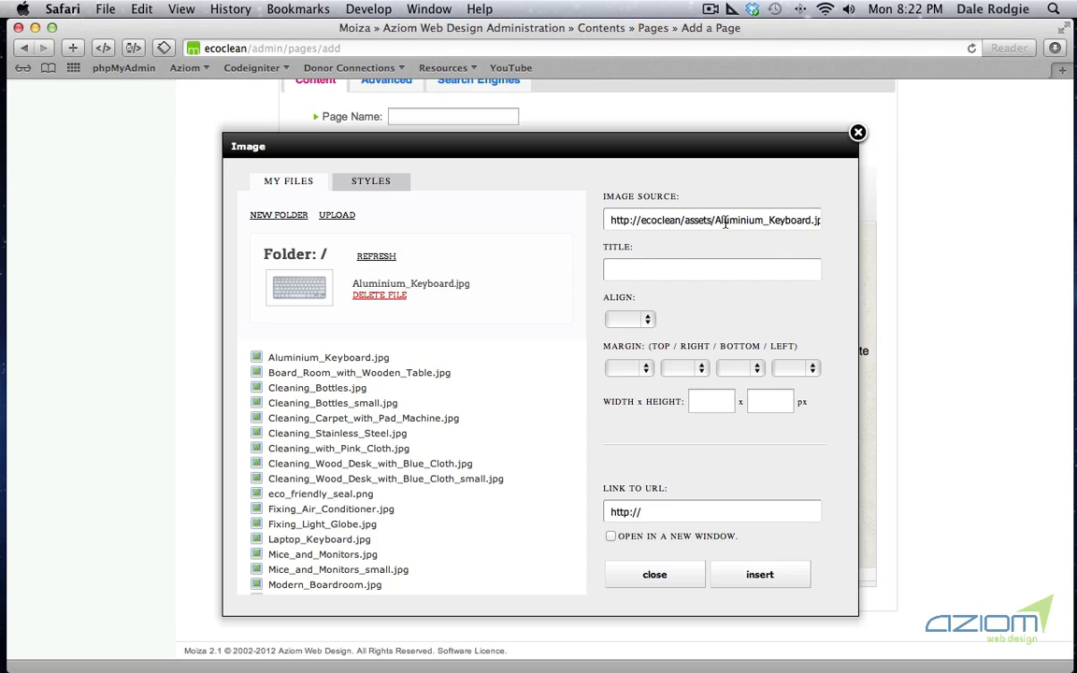
click(669, 273)
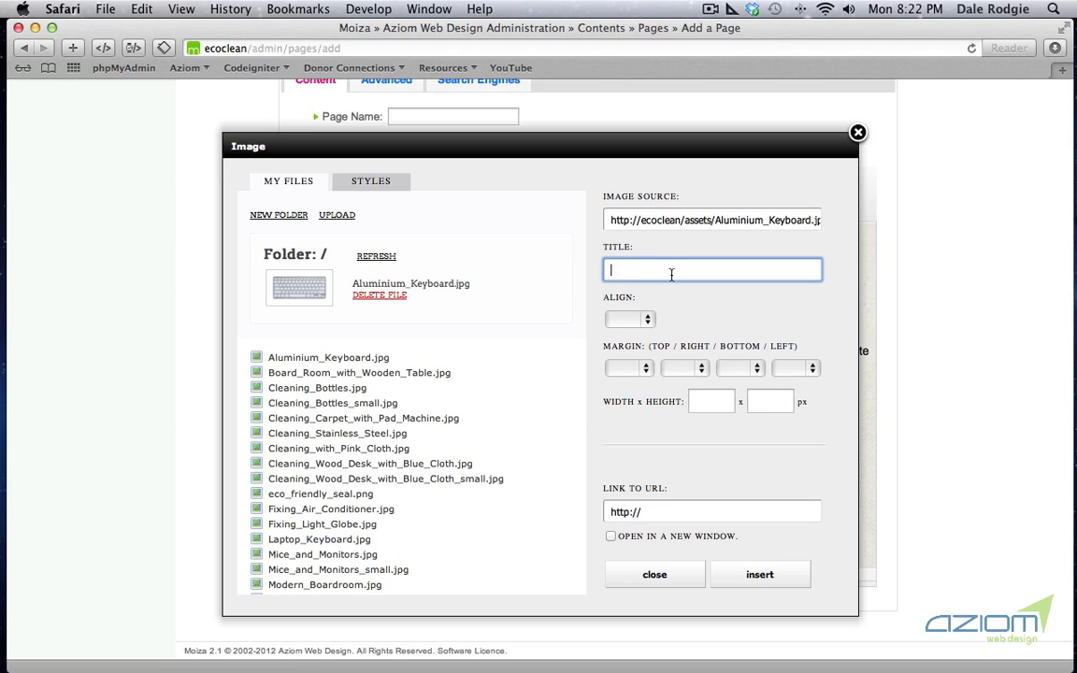
text(Keyboard)
click(646, 320)
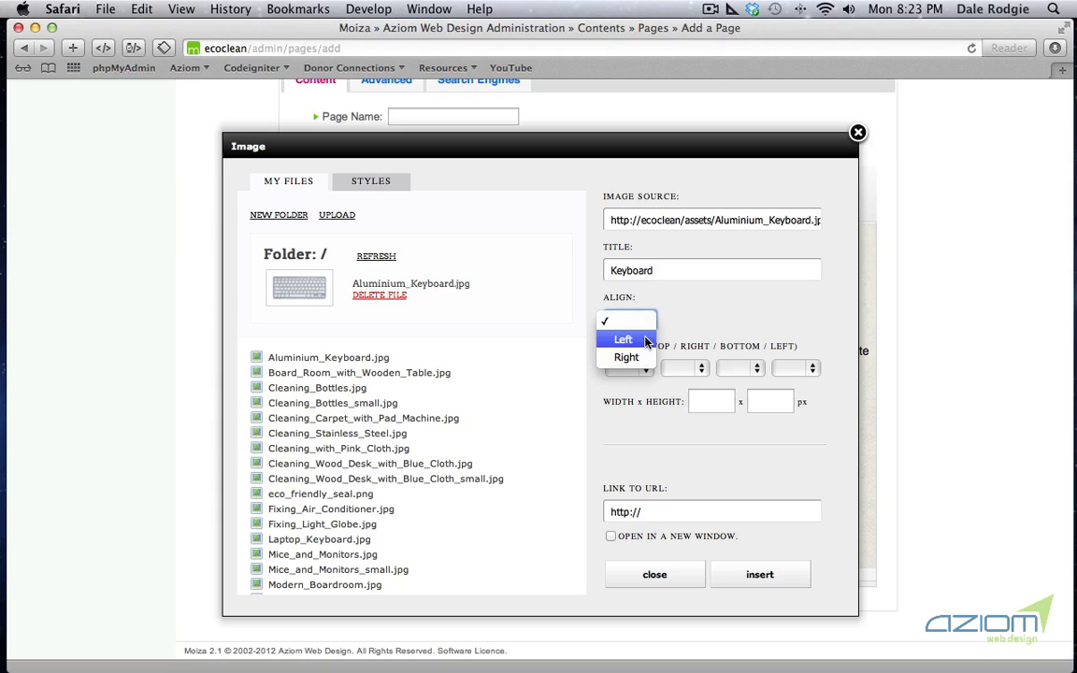
click(647, 374)
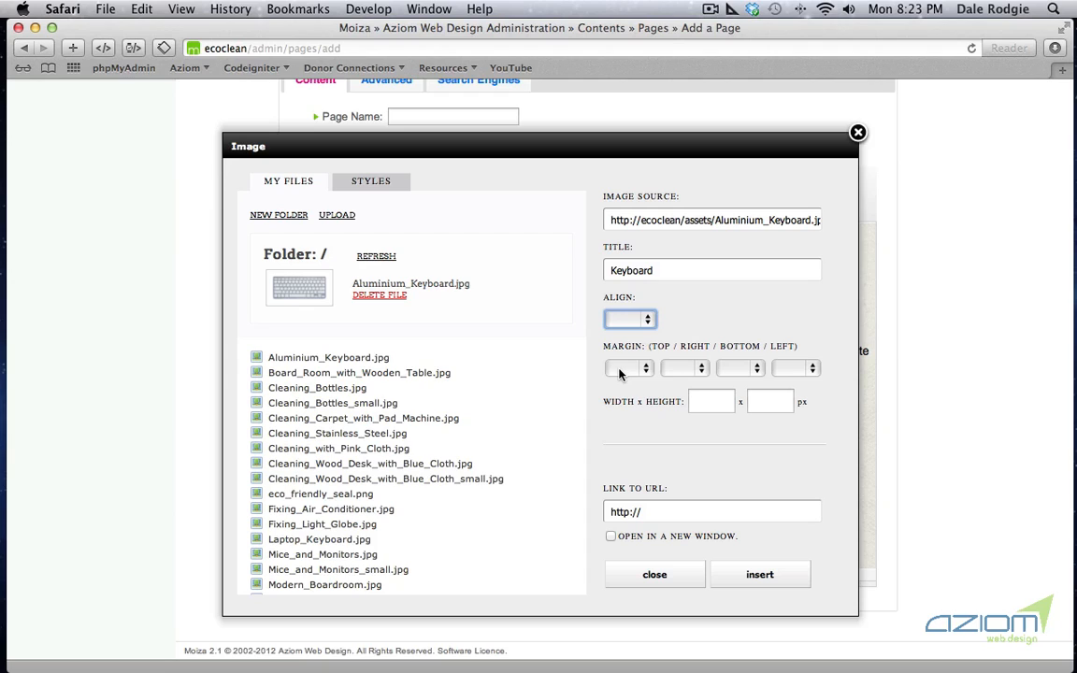
click(659, 512)
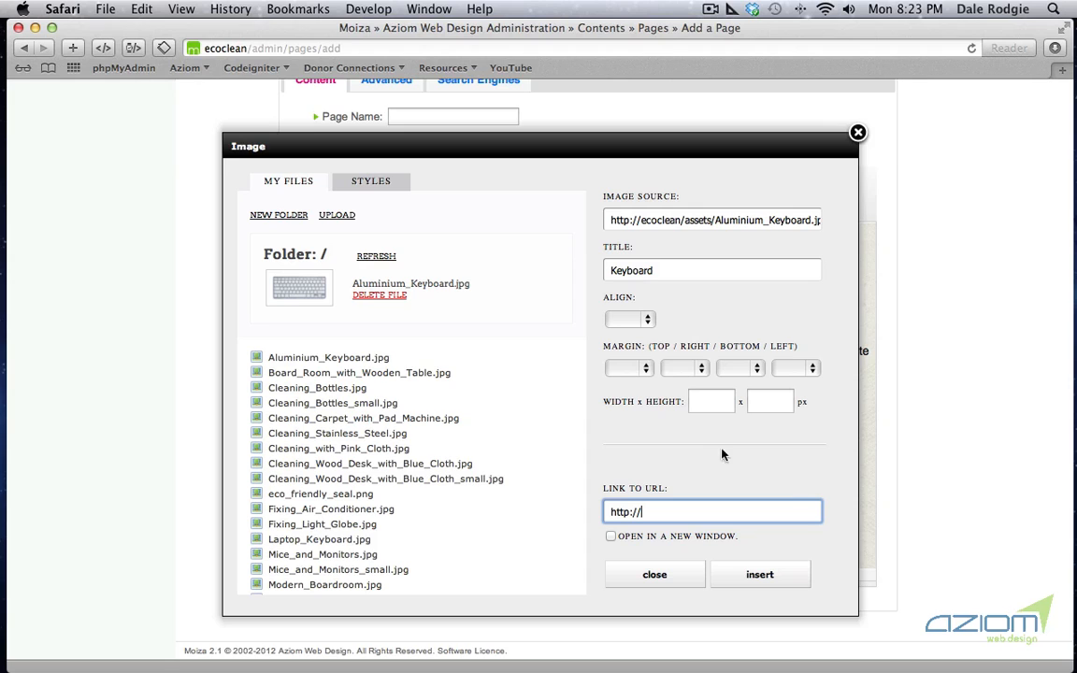
click(784, 575)
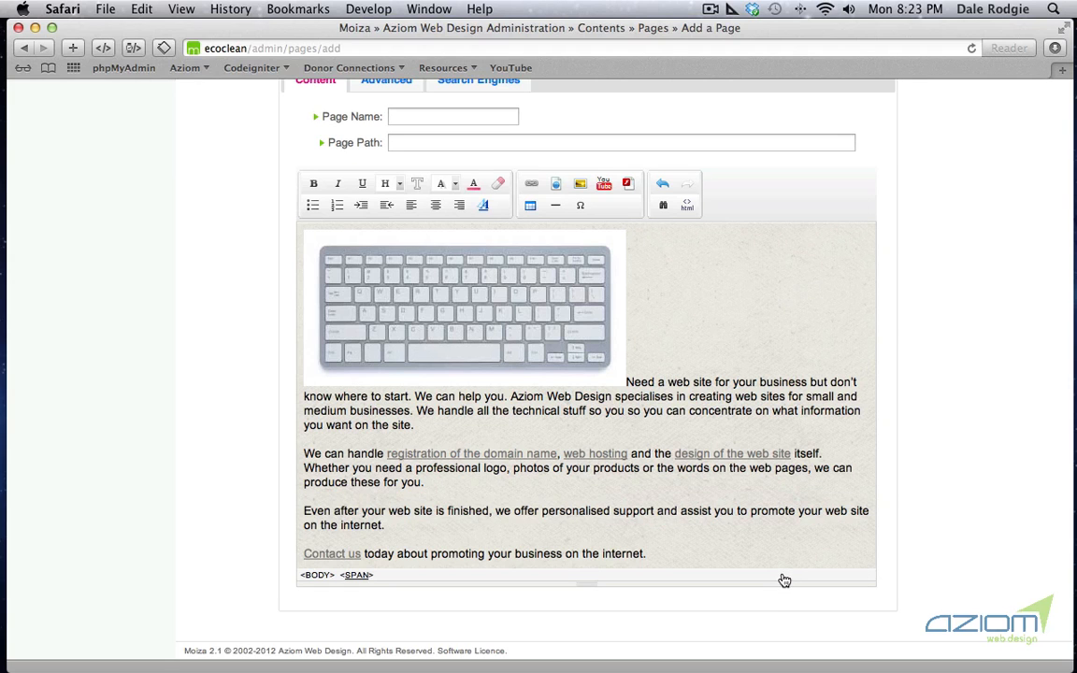
Step: Set the keyboard image's alignment to Left so the page text wraps around it
click(422, 297)
click(645, 386)
click(595, 336)
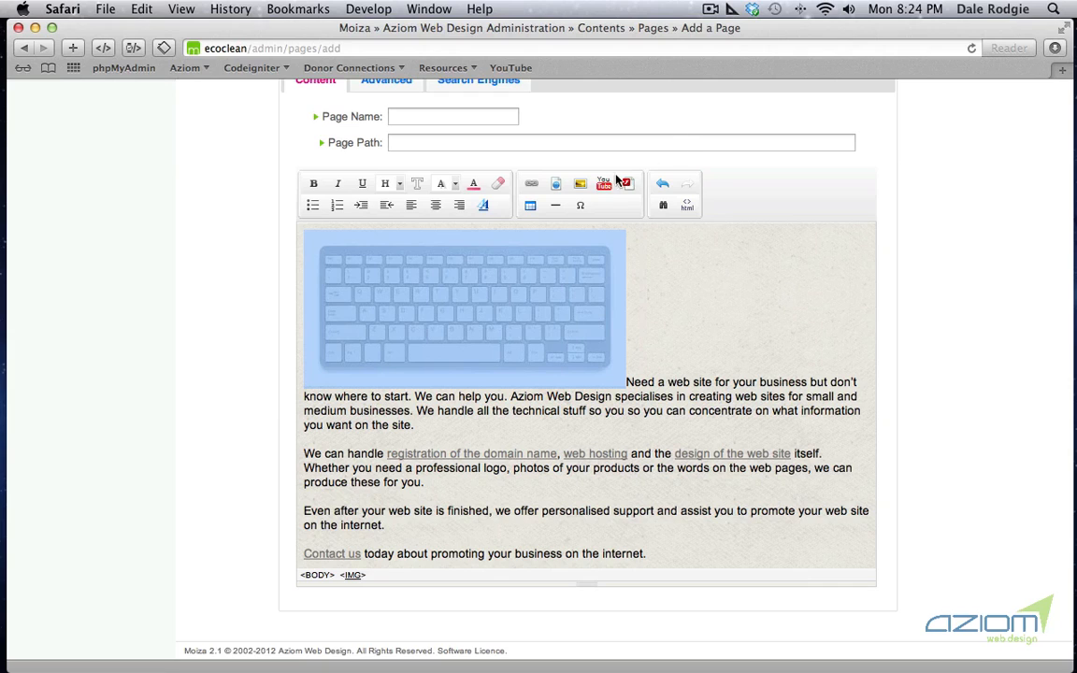
click(581, 185)
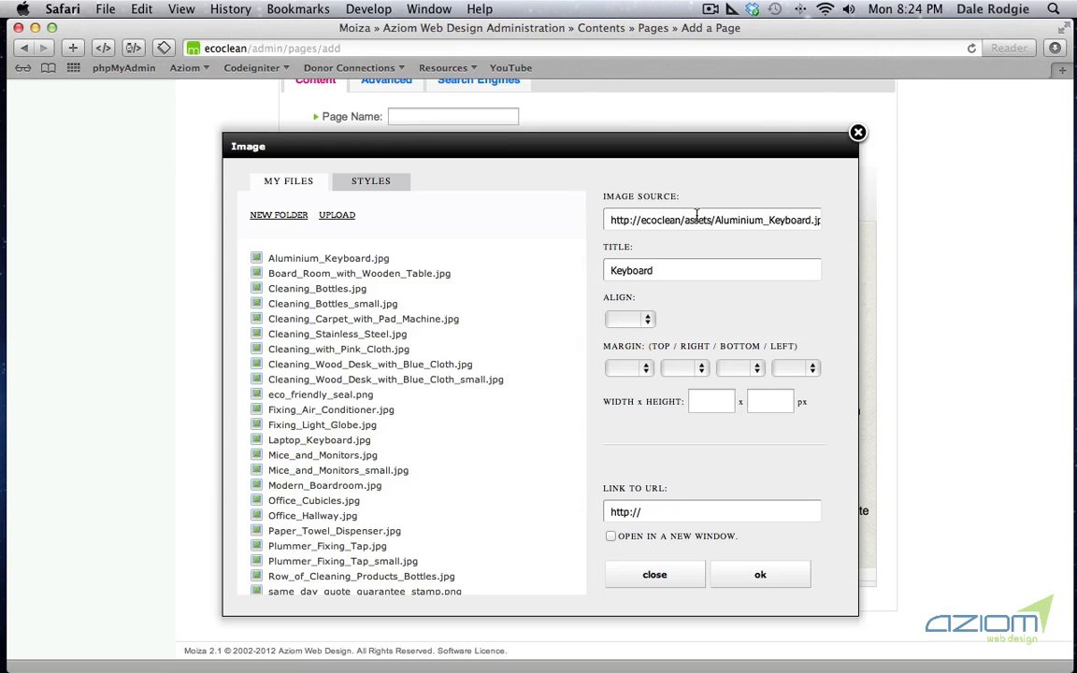
click(634, 323)
click(622, 337)
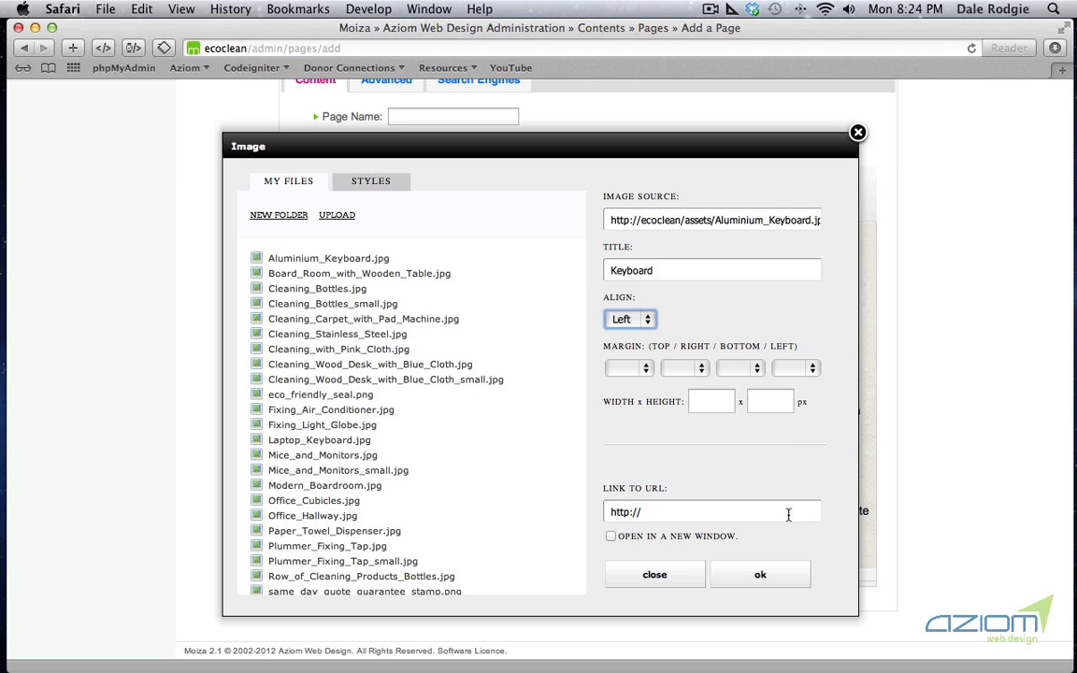
click(761, 577)
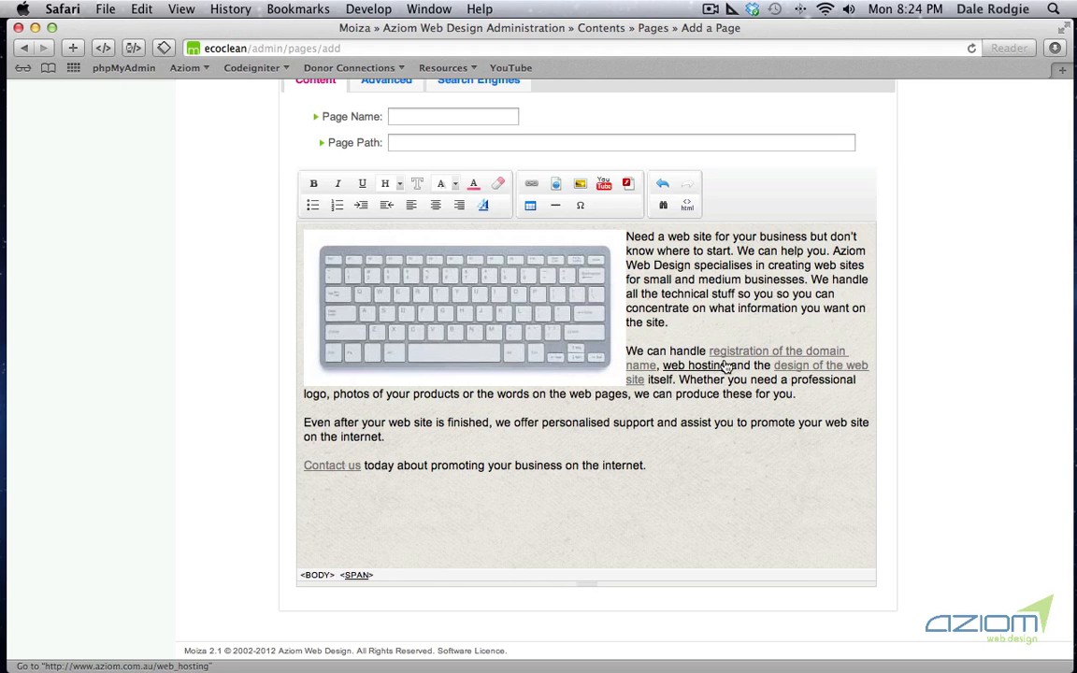
Step: Give the keyboard image a right margin of 10px and a bottom margin of 10px
click(471, 315)
click(580, 183)
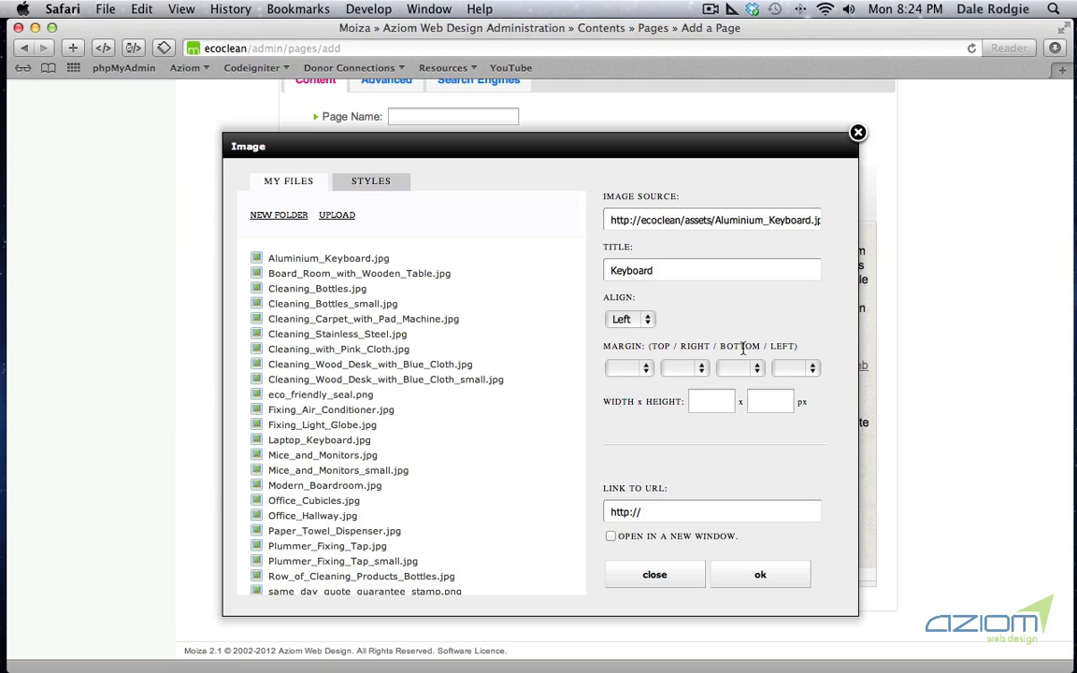
click(681, 368)
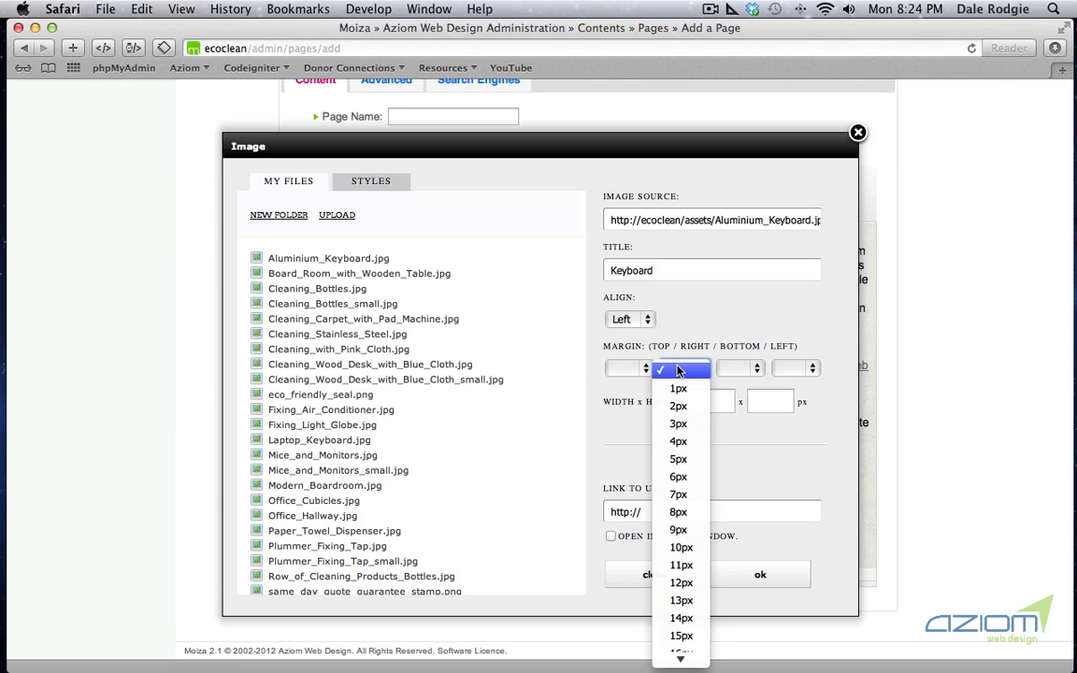
click(680, 548)
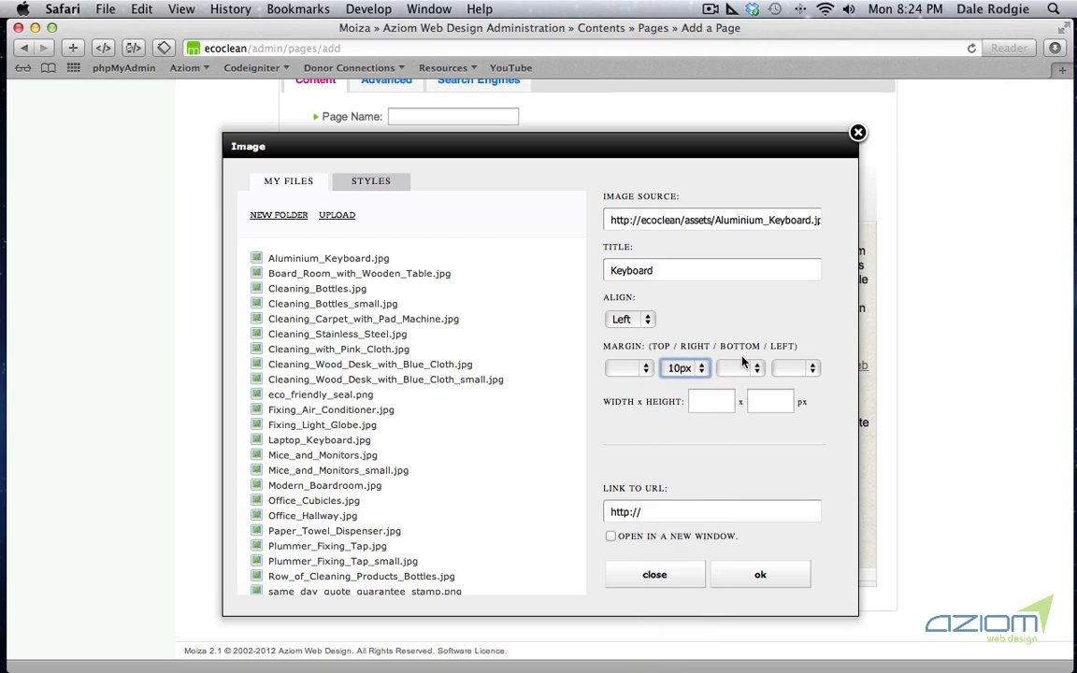
click(740, 368)
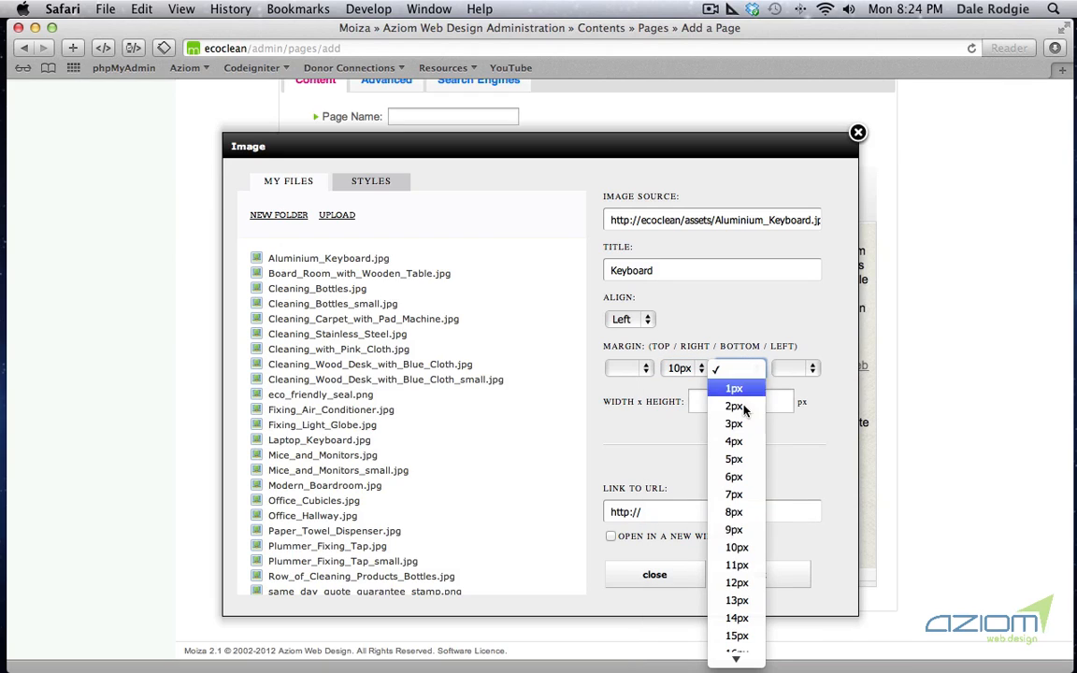
click(739, 550)
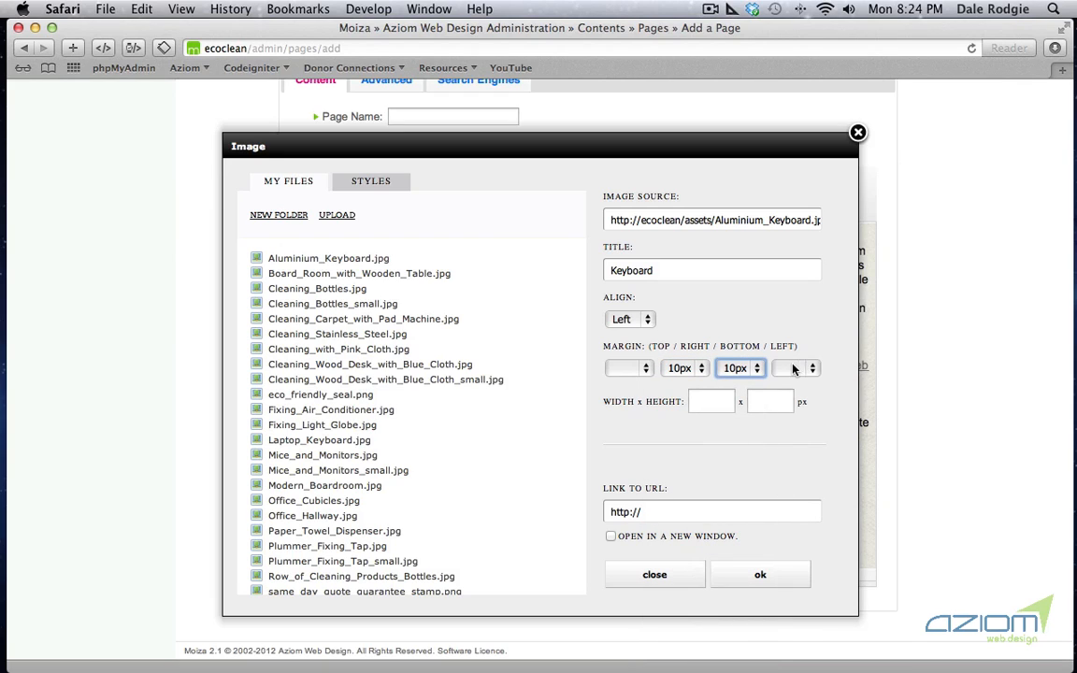
click(769, 578)
click(638, 242)
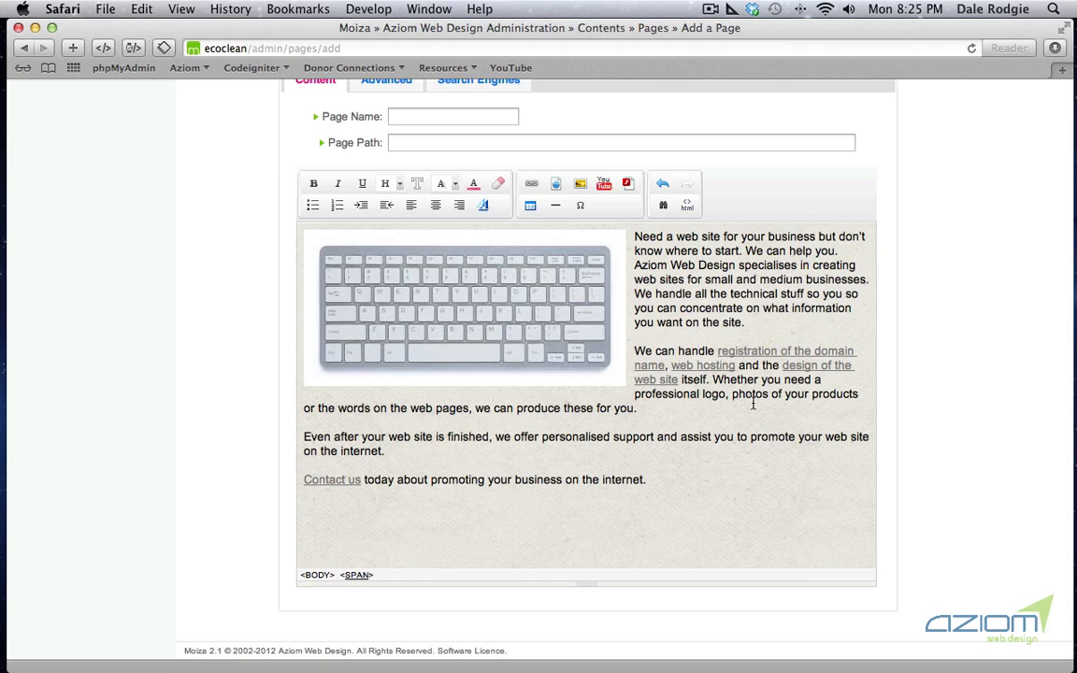
click(483, 286)
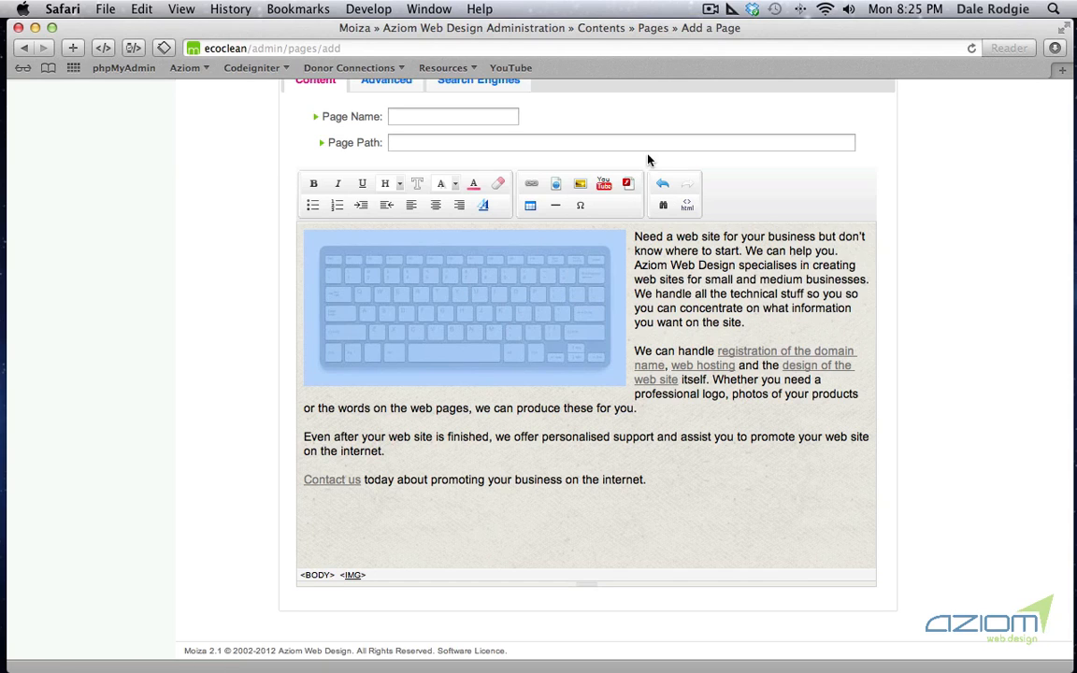
click(580, 184)
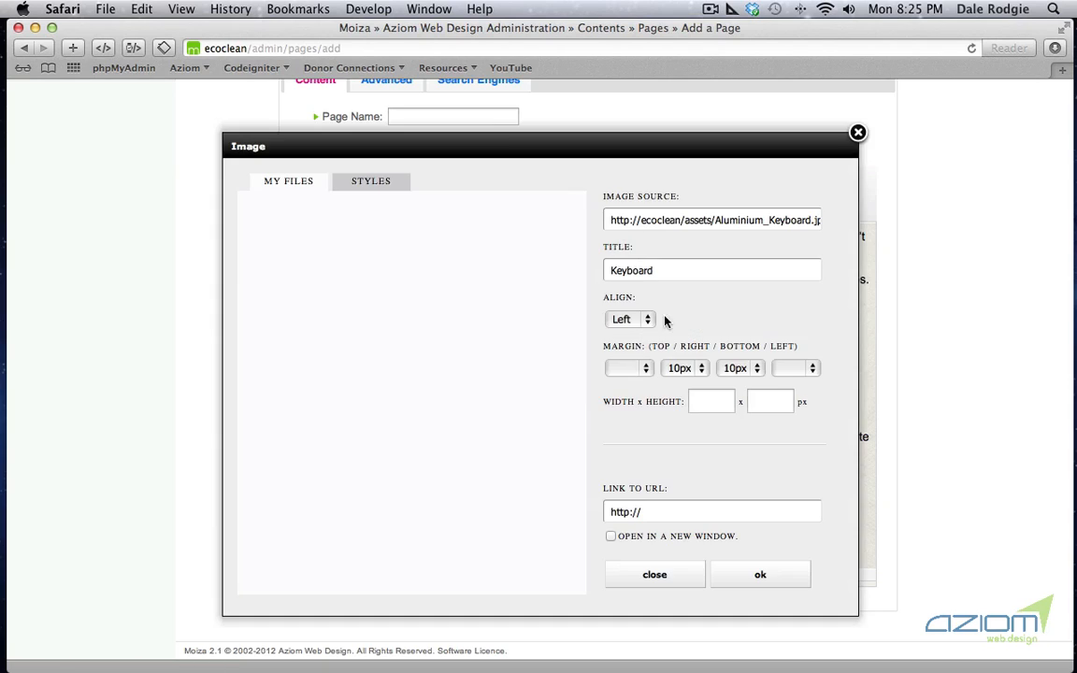
click(689, 512)
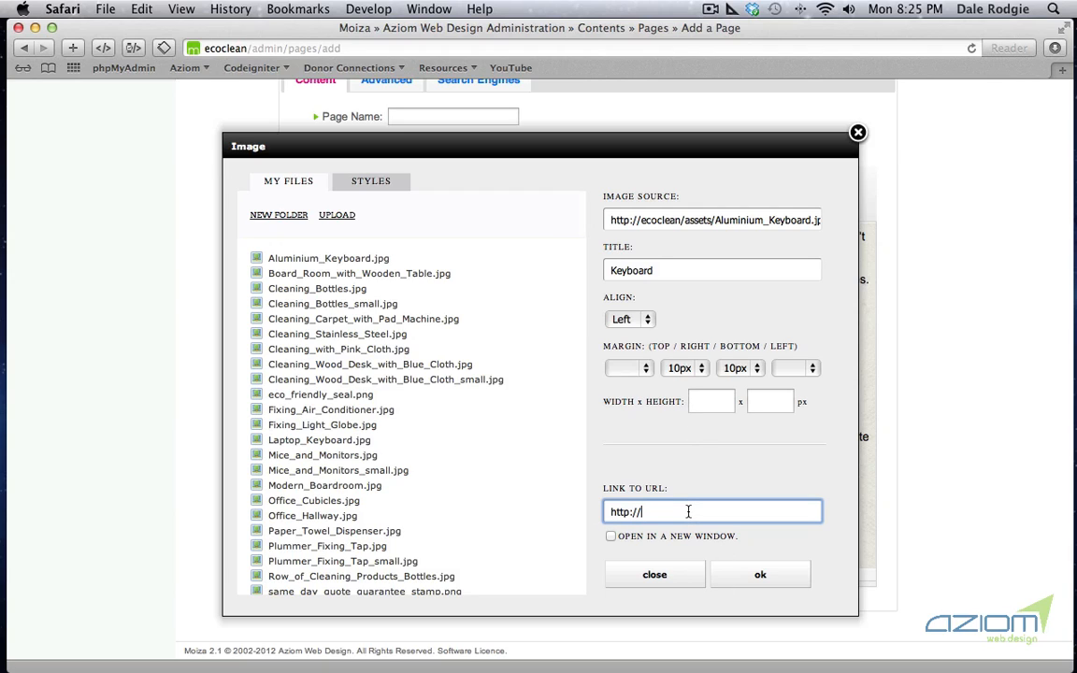
text(www.aziom.com.au)
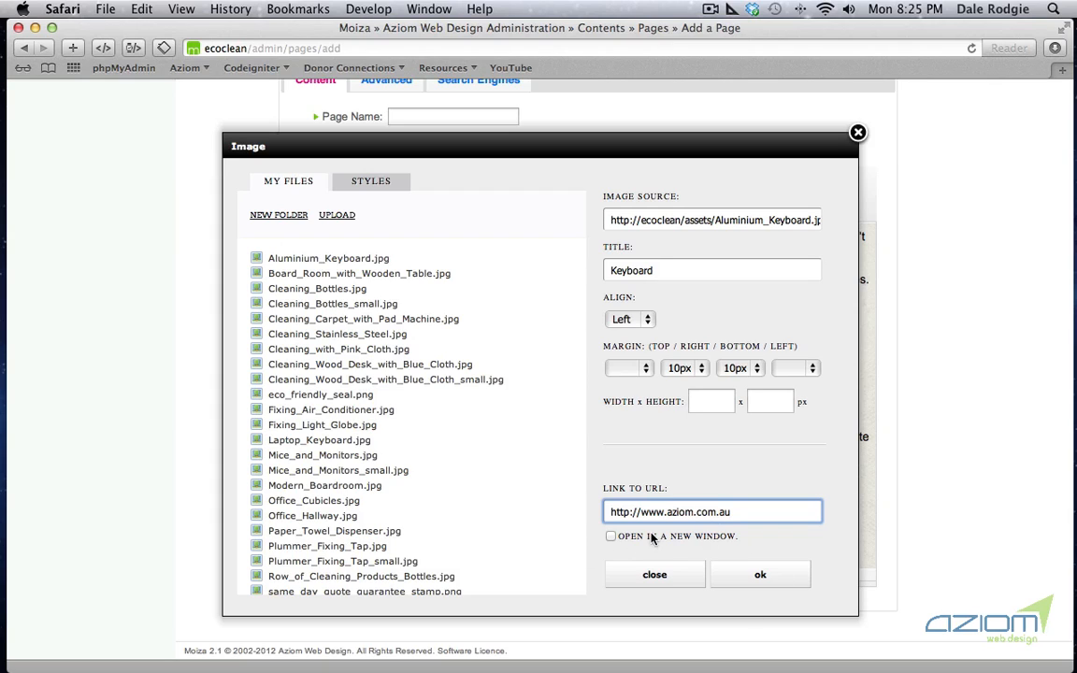
click(611, 536)
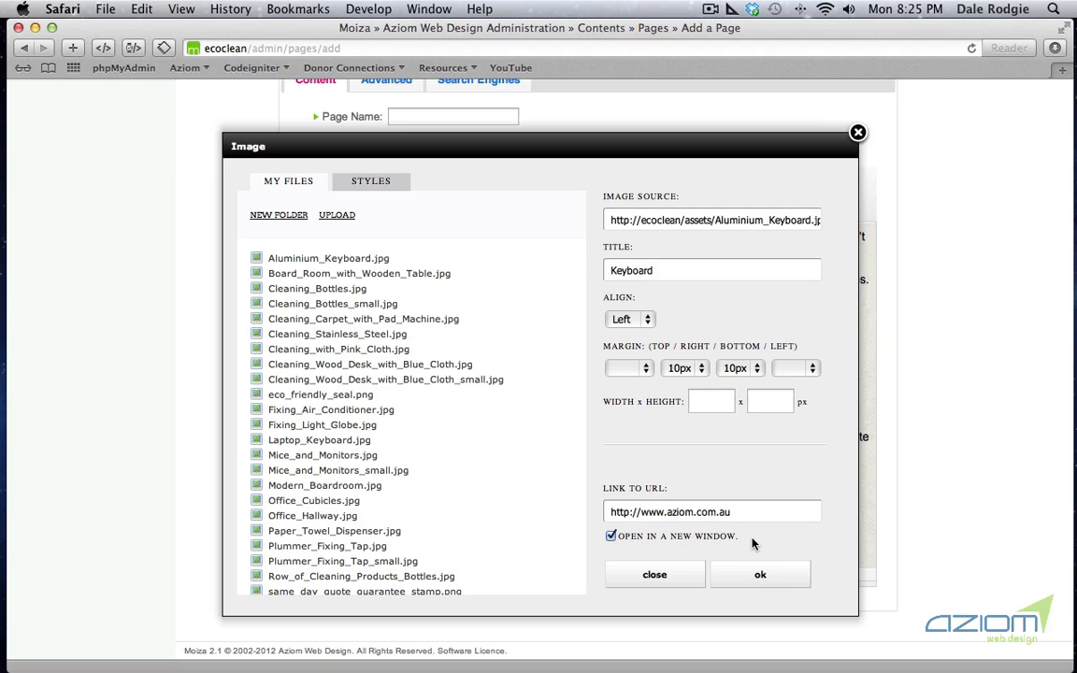
click(760, 575)
drag(718, 408, 717, 416)
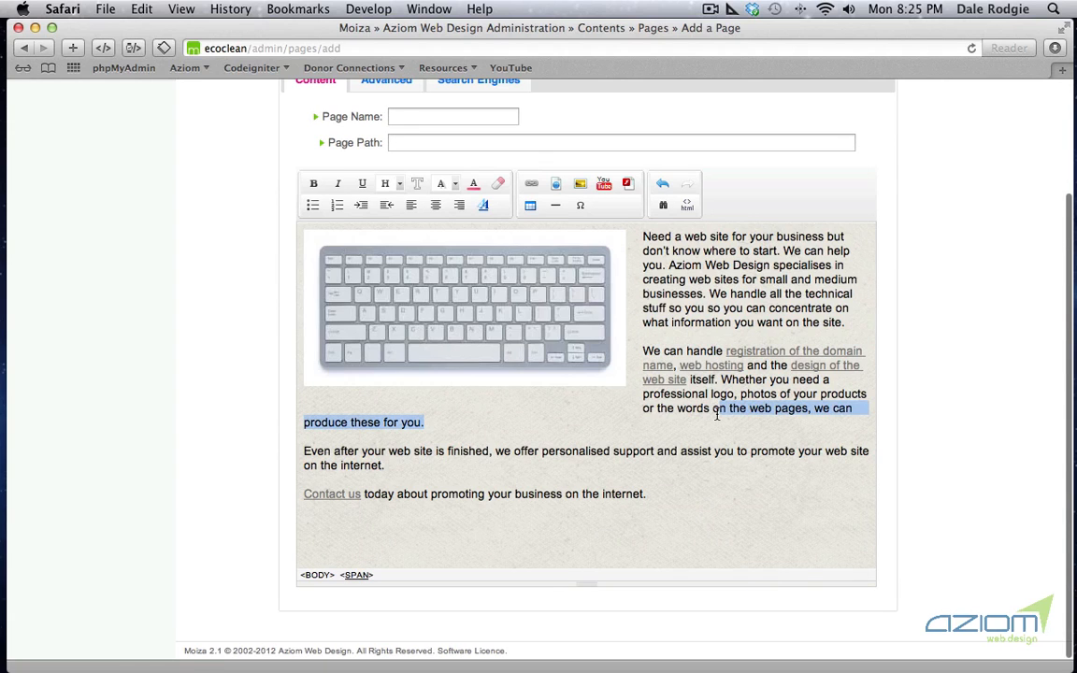
click(449, 306)
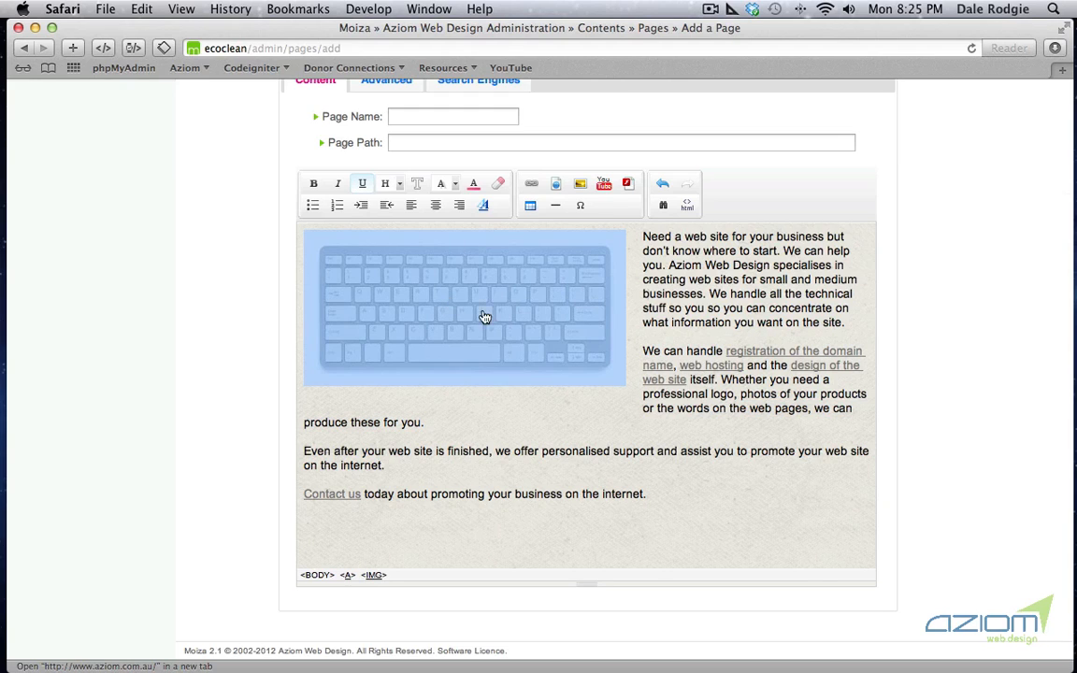
click(577, 424)
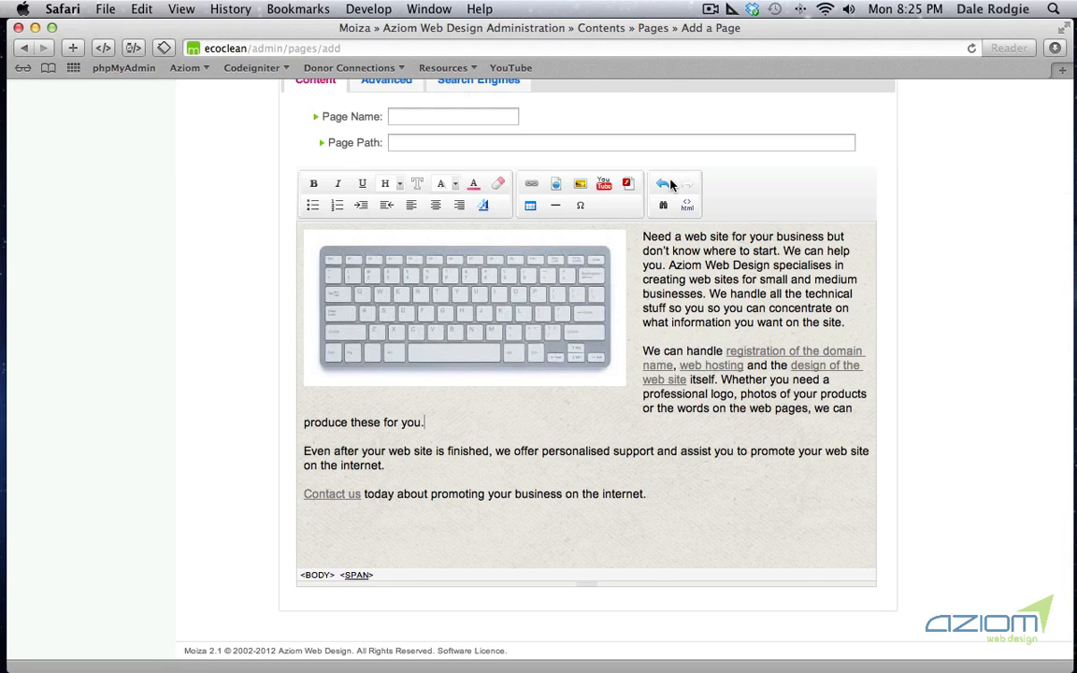
Step: Delete the keyboard image and the empty line above the page text
click(539, 301)
key(BackSpace)
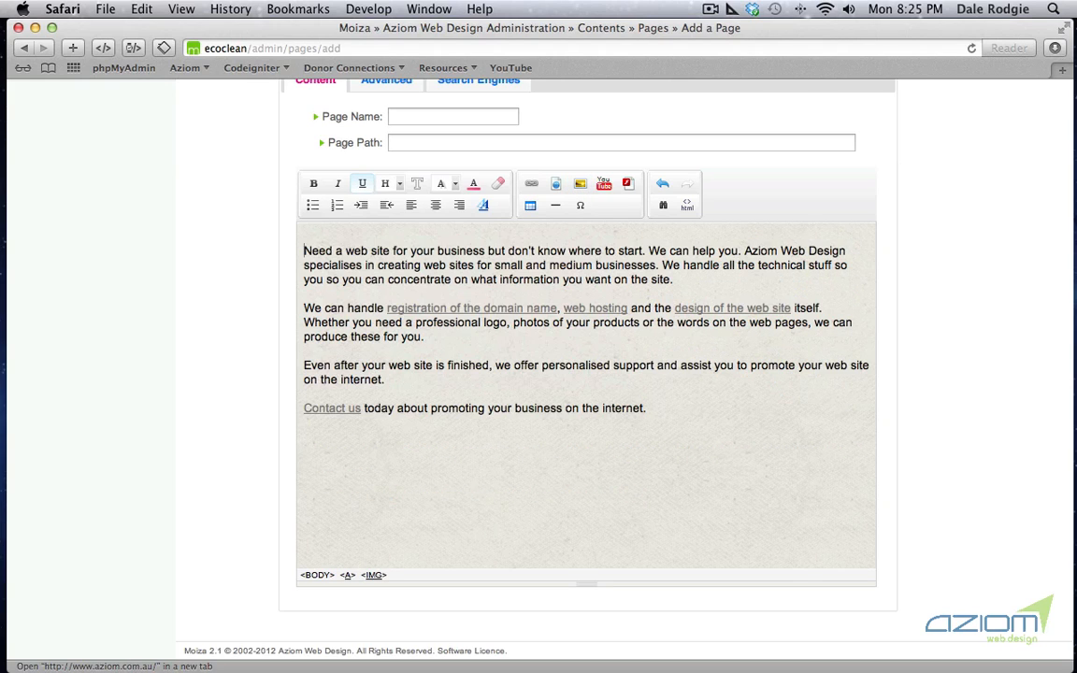
key(BackSpace)
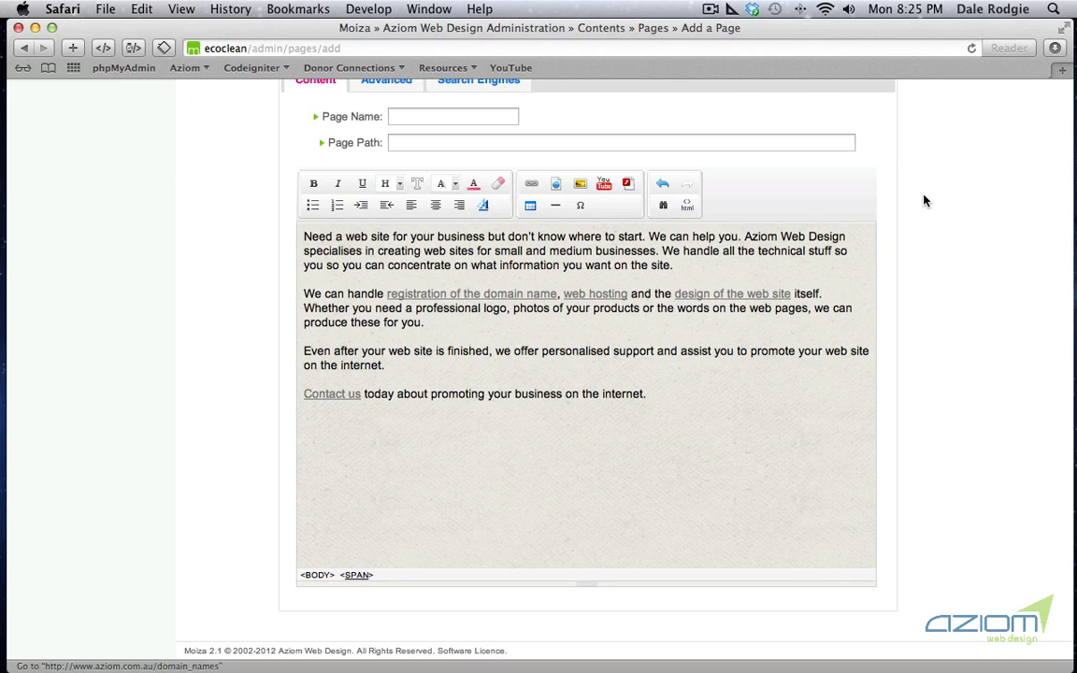
Step: Create a new folder named marketing among the site's image files
click(580, 184)
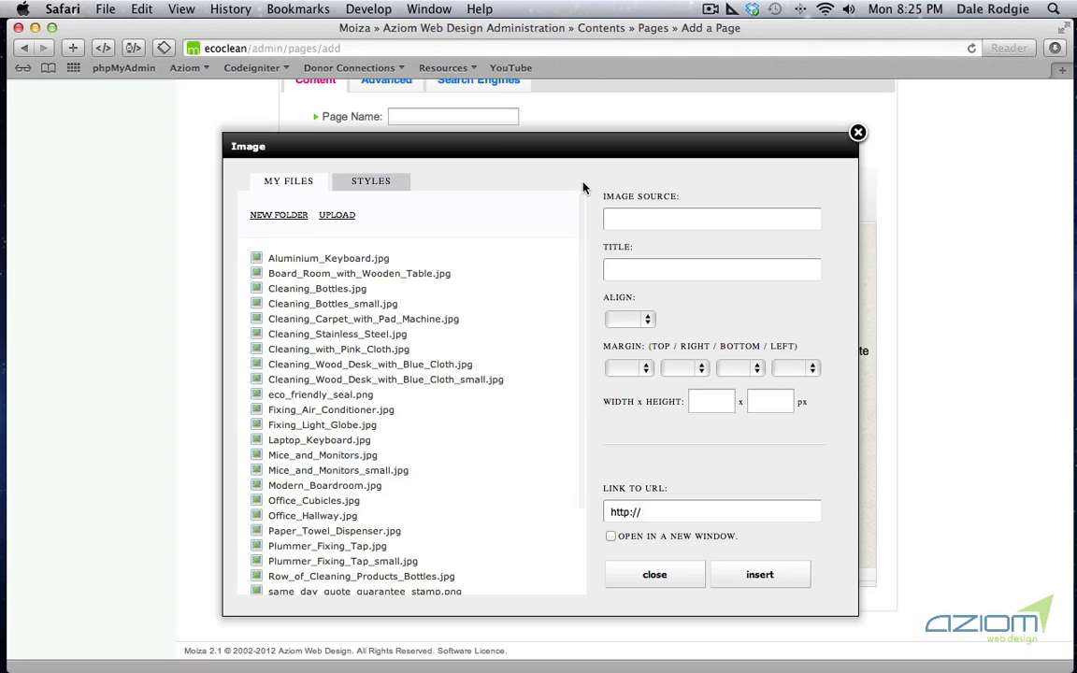
click(270, 216)
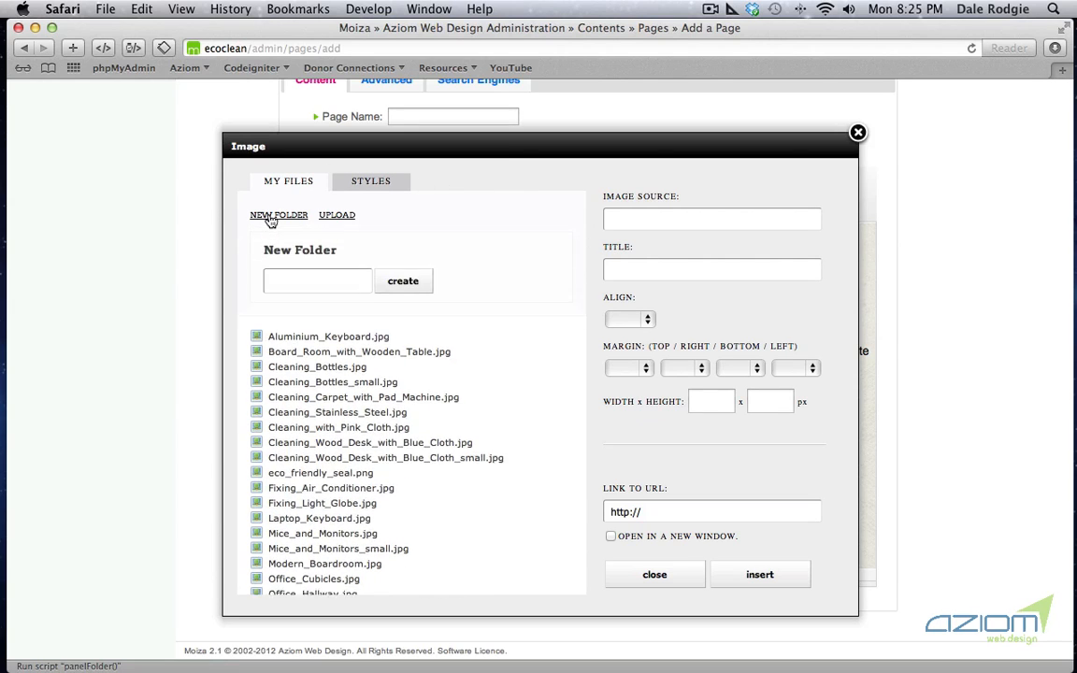
click(324, 284)
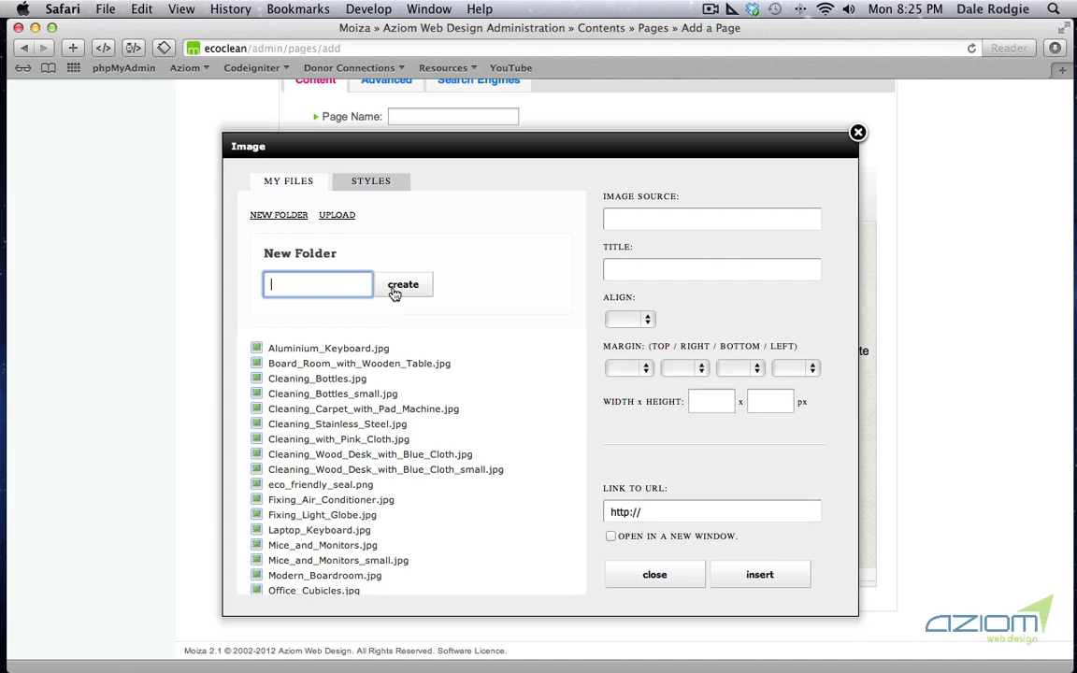
text(marketing)
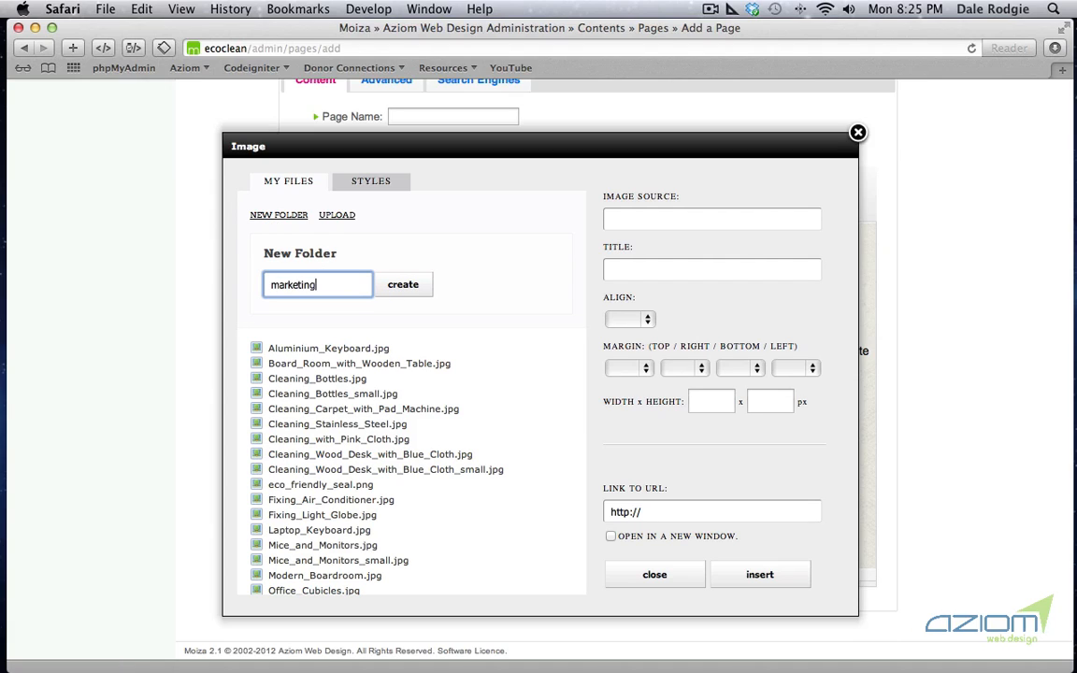
click(418, 286)
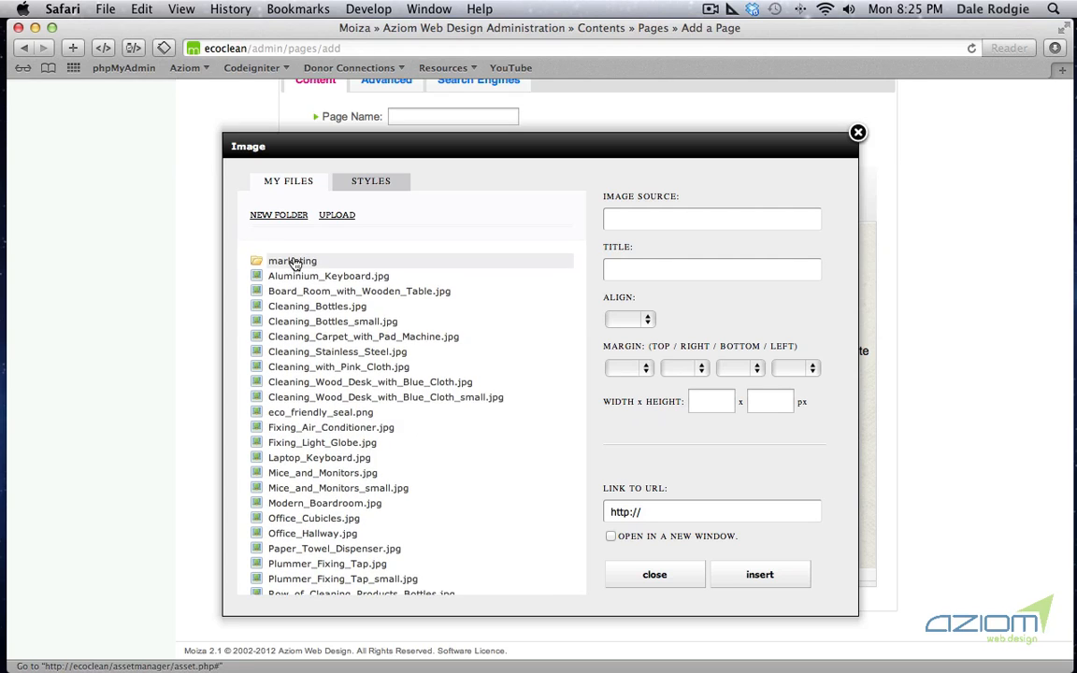
Step: Upload the picture _aquacool.jpg from the computer's Pictures folder into the marketing folder
click(291, 260)
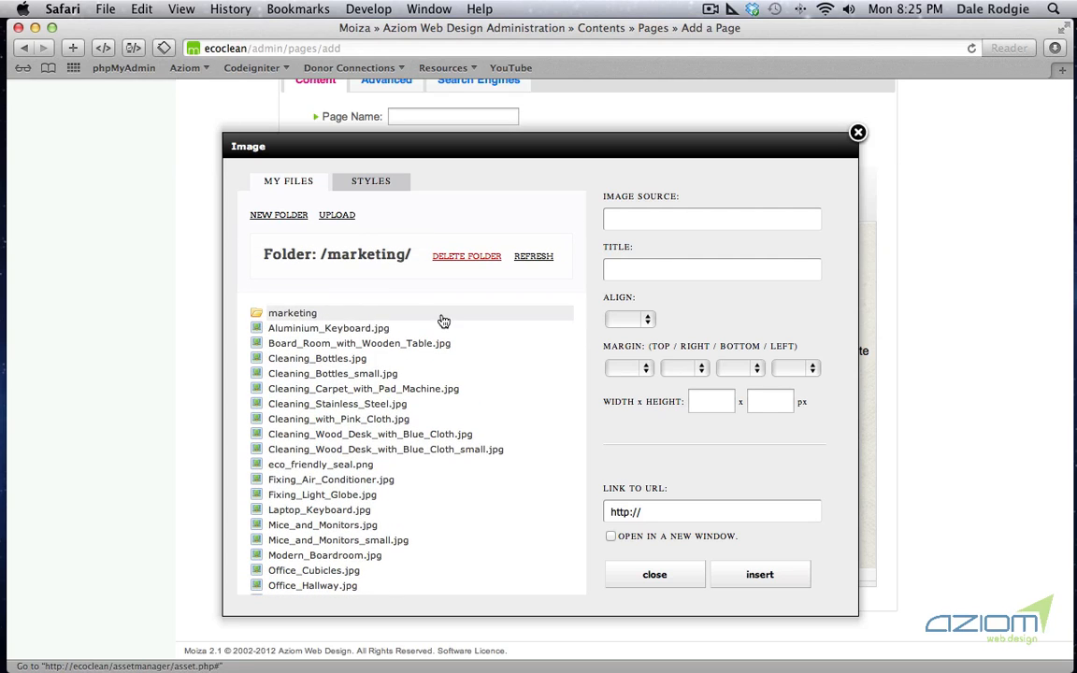
click(338, 217)
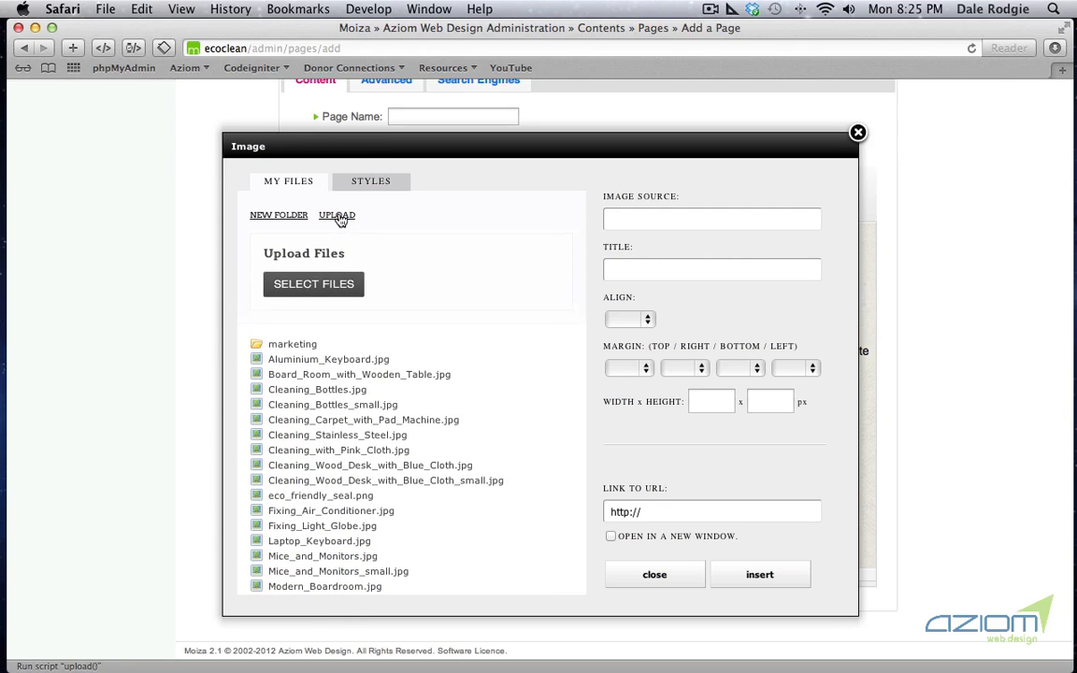
click(310, 286)
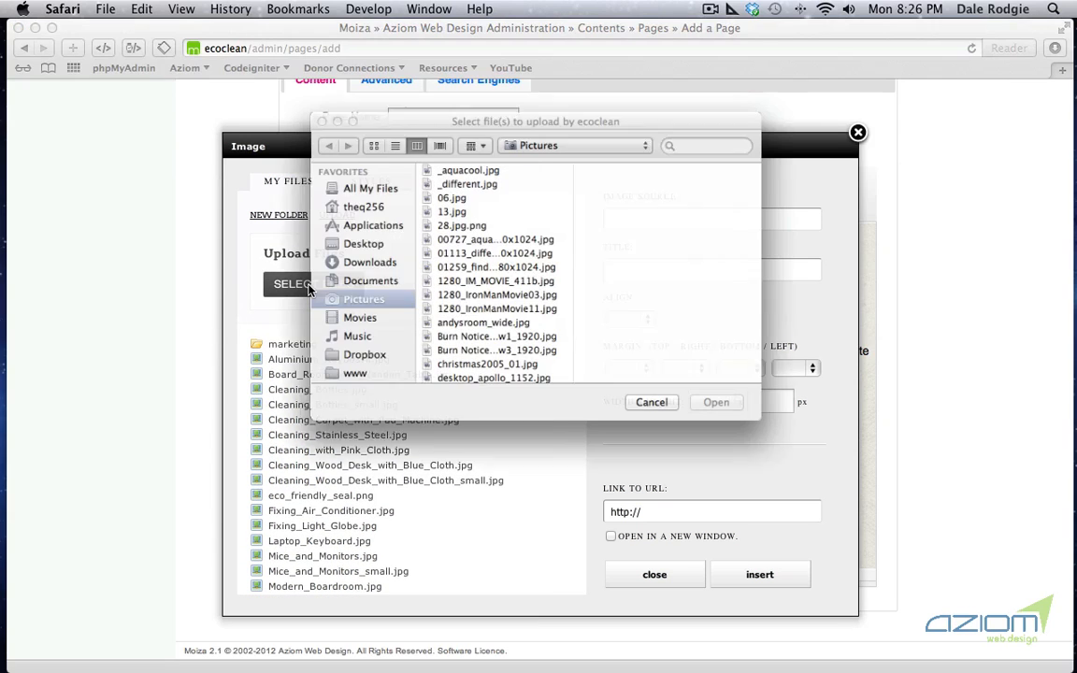
click(460, 164)
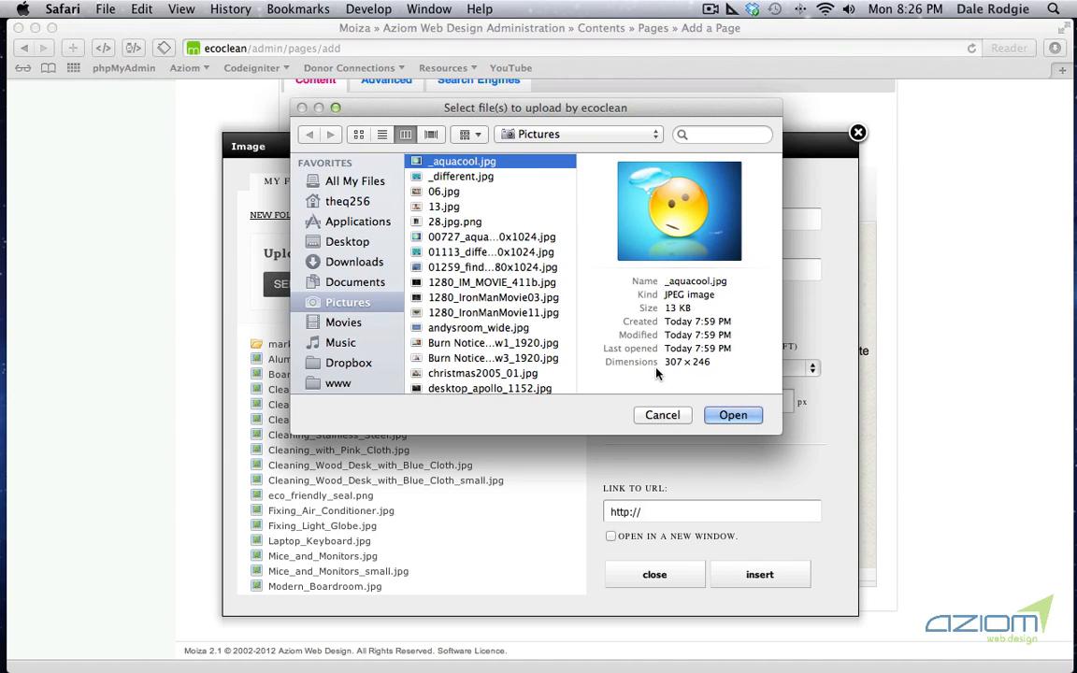
drag(665, 362, 722, 362)
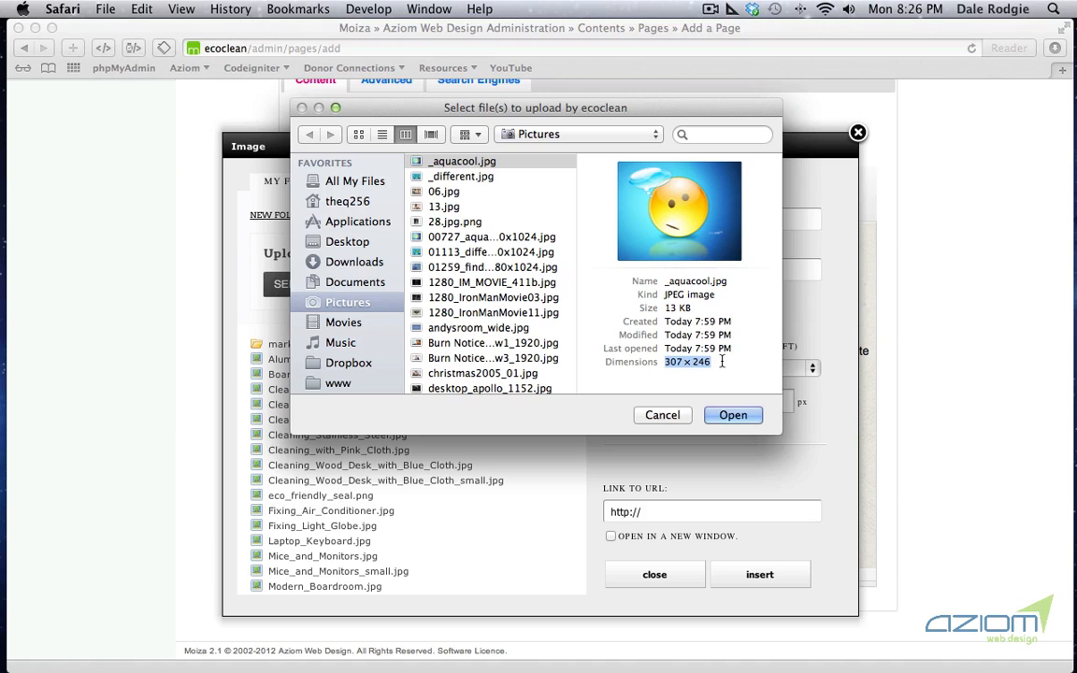
click(734, 415)
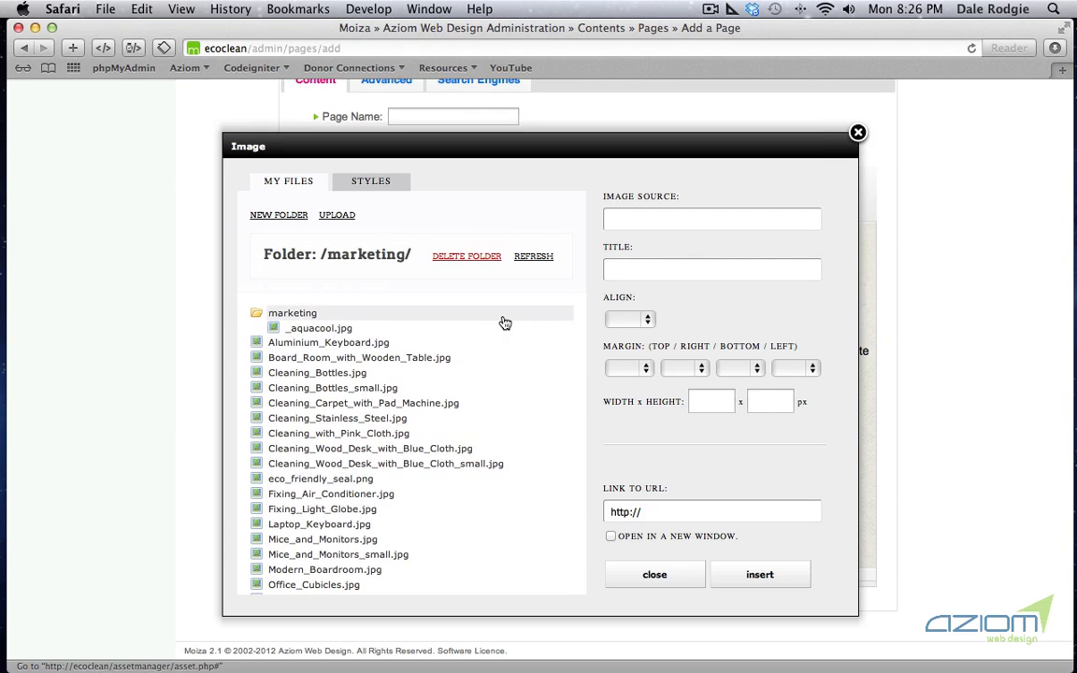
Step: Choose _aquacool.jpg from the marketing folder as the image source and set its alignment to Right
click(318, 329)
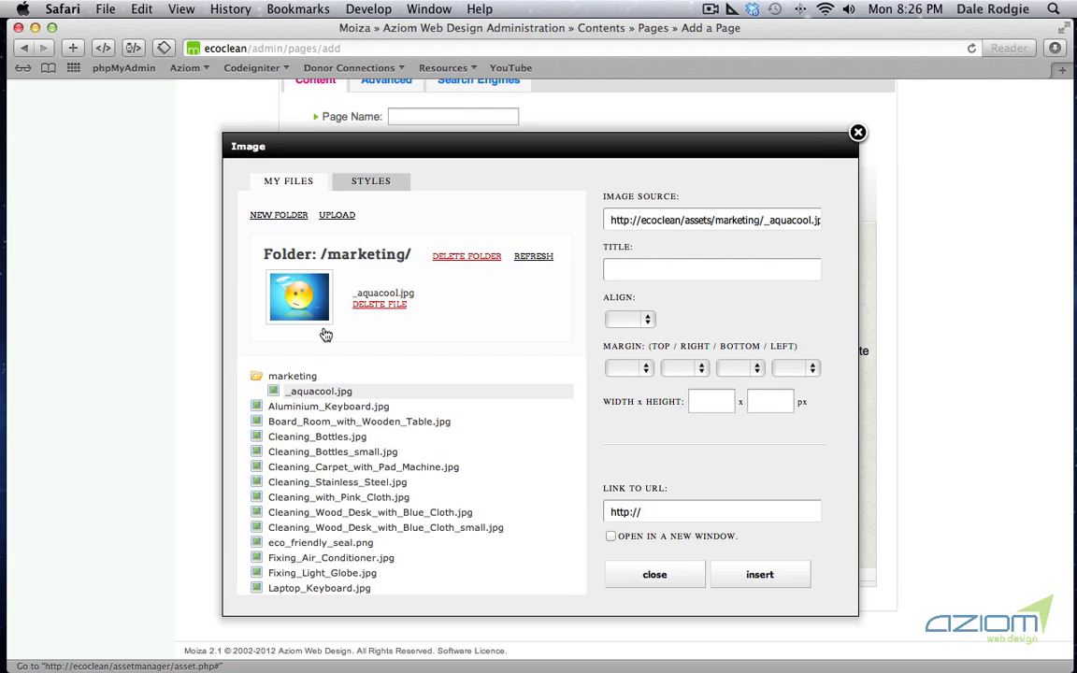
click(623, 319)
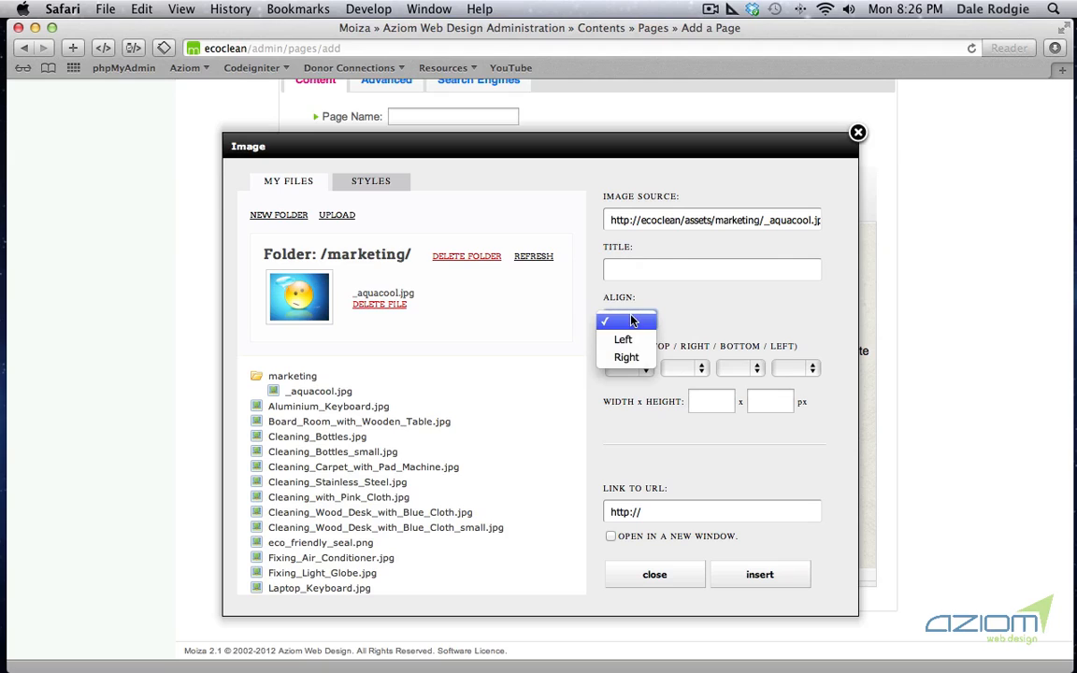
click(643, 361)
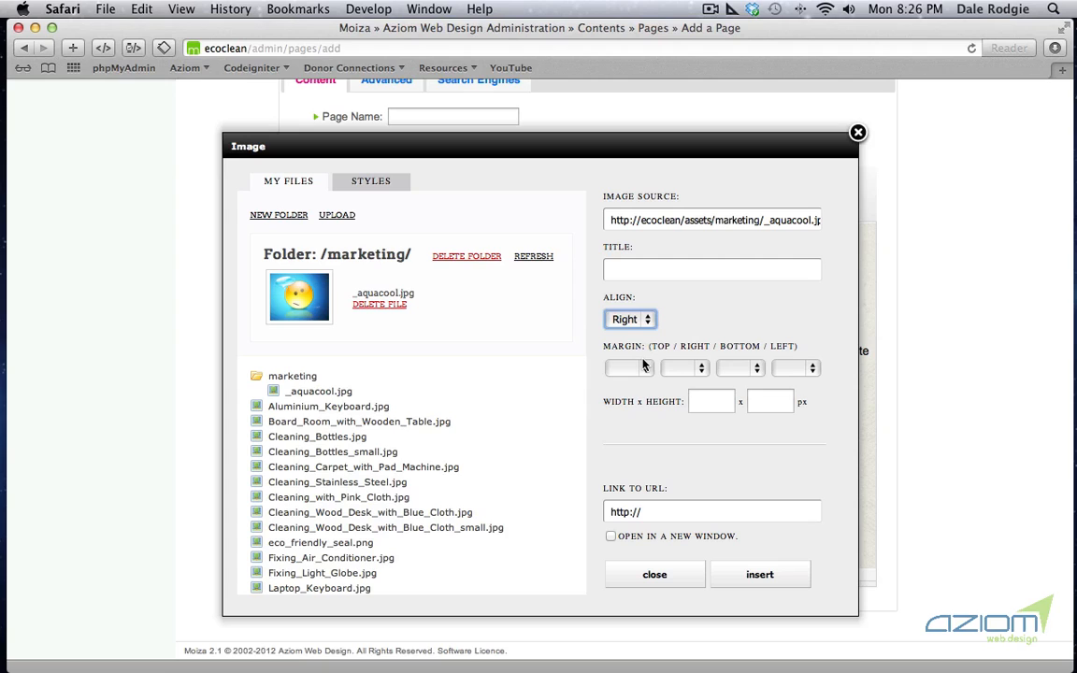
Step: Give the _aquacool.jpg image a left margin of 10px and a bottom margin of 10px
click(796, 368)
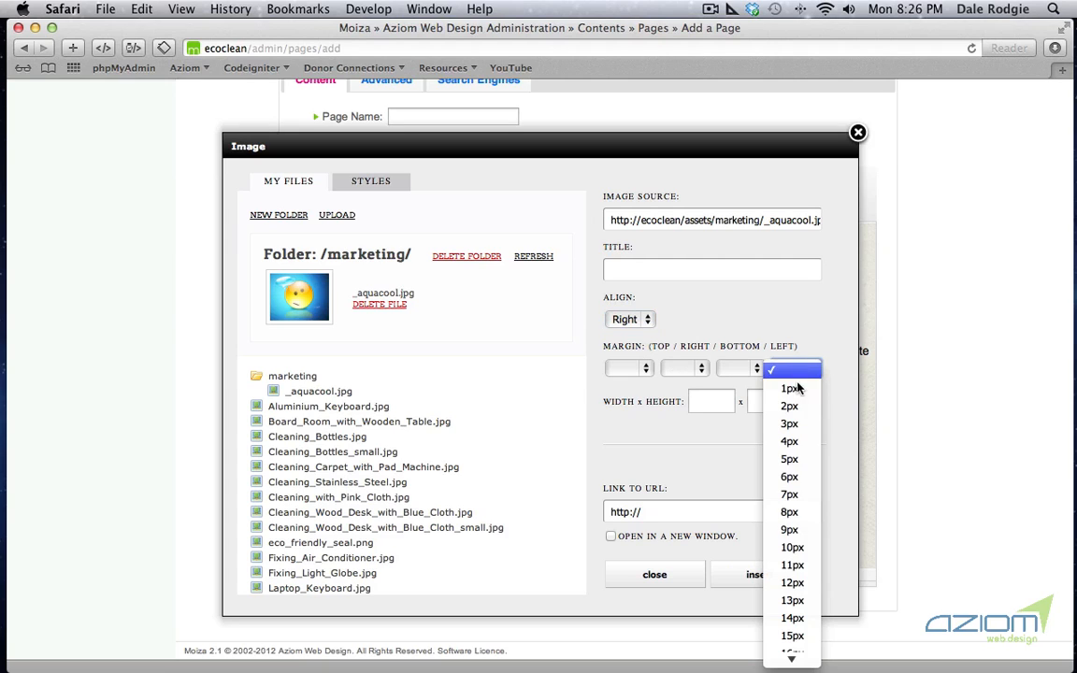
click(807, 550)
click(738, 369)
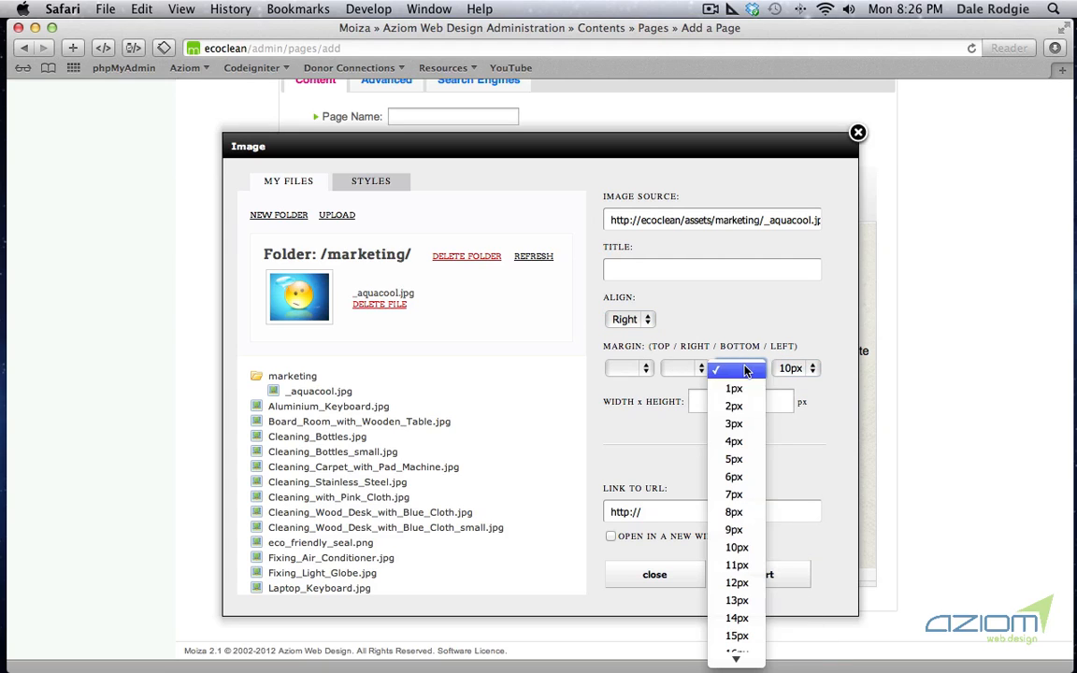
key(Escape)
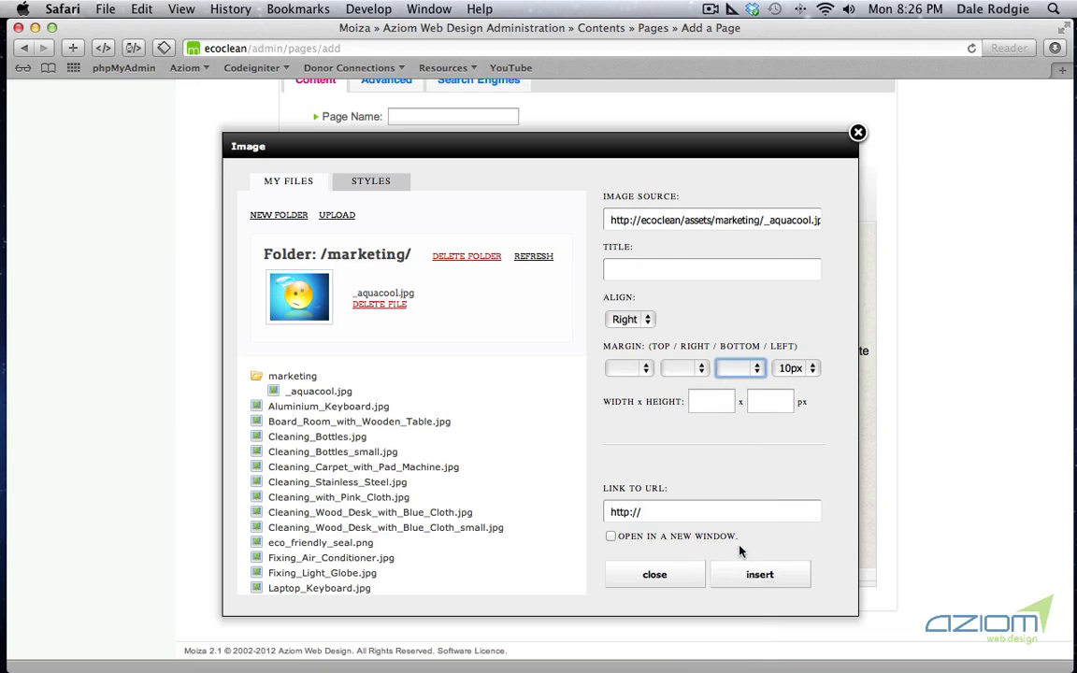
Step: Set the image size to 200 x 150 px and insert the image into the page
click(710, 401)
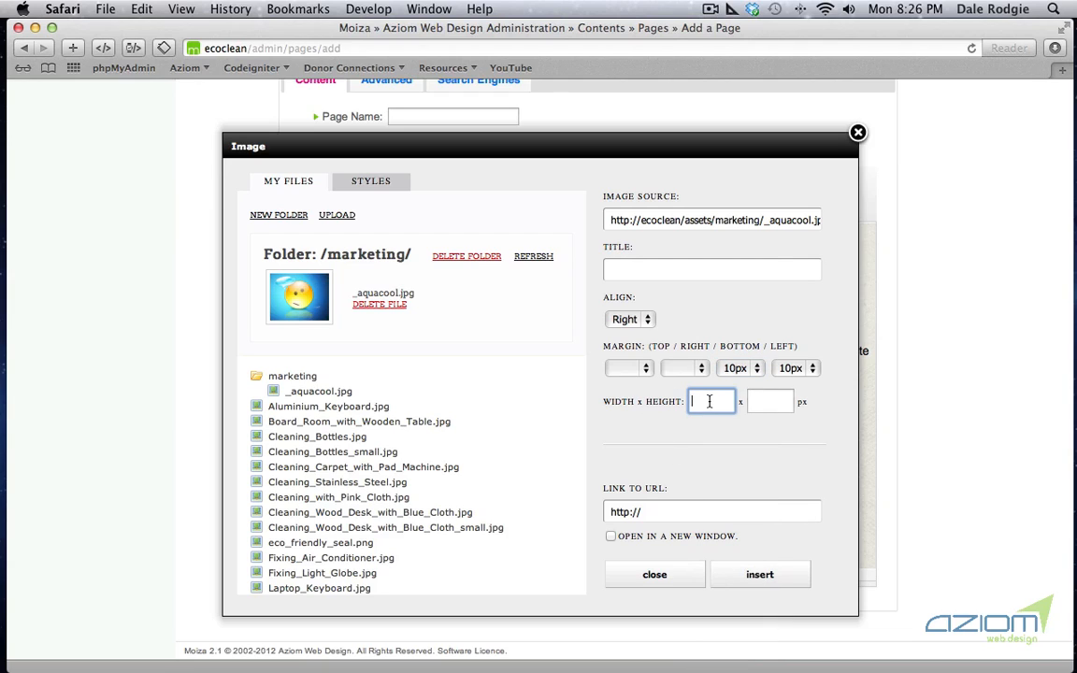
click(776, 404)
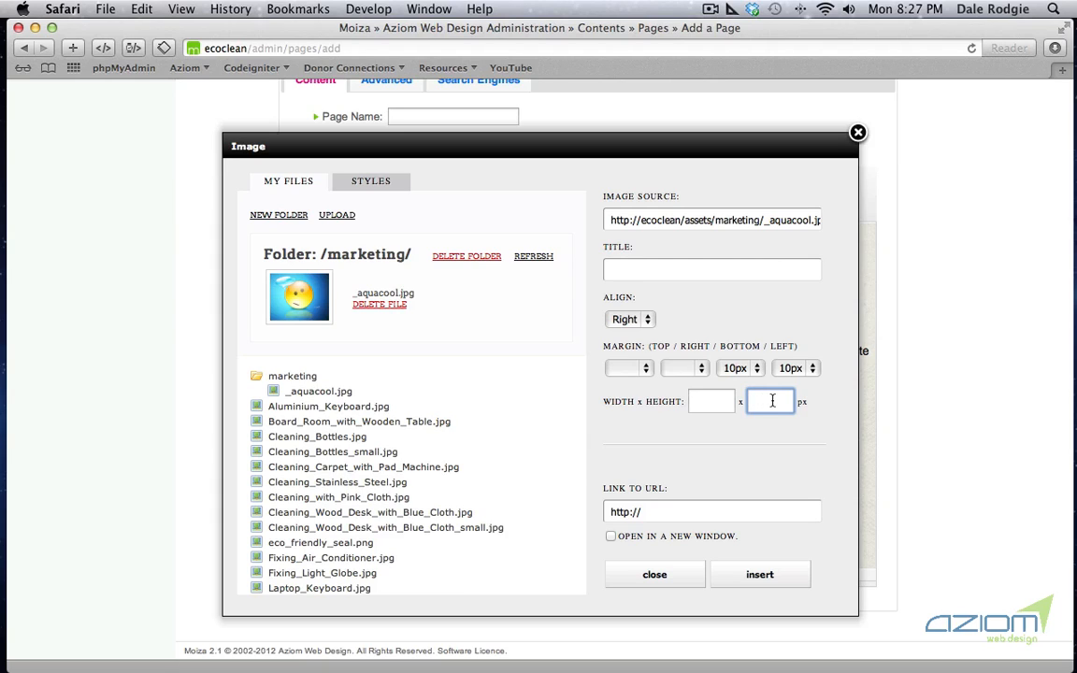
click(708, 403)
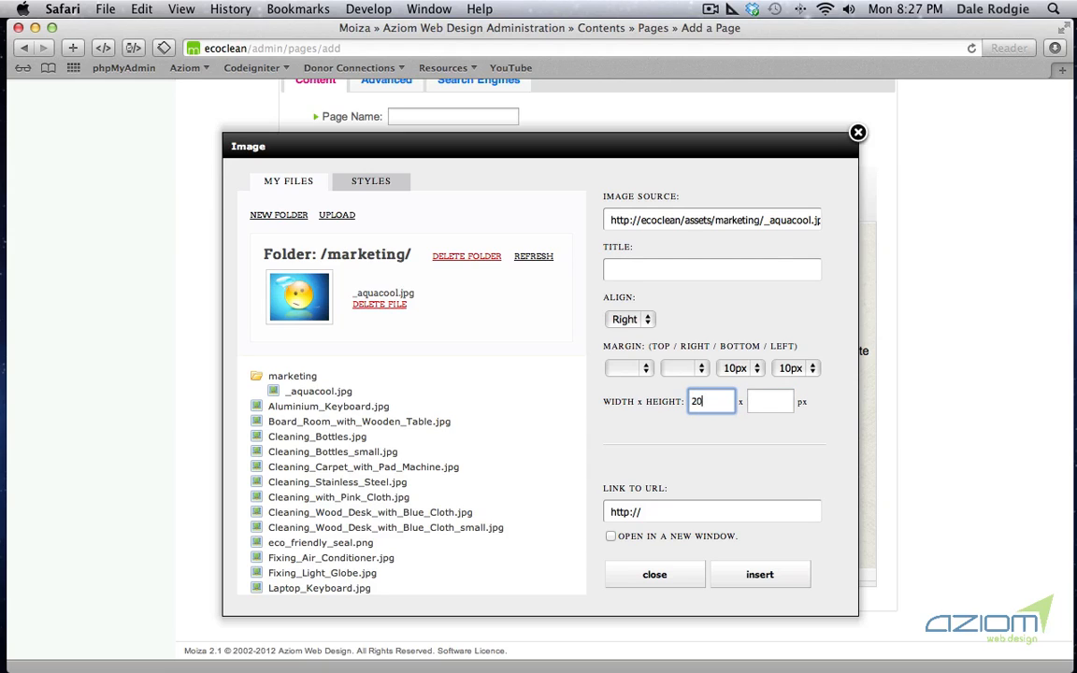
click(783, 403)
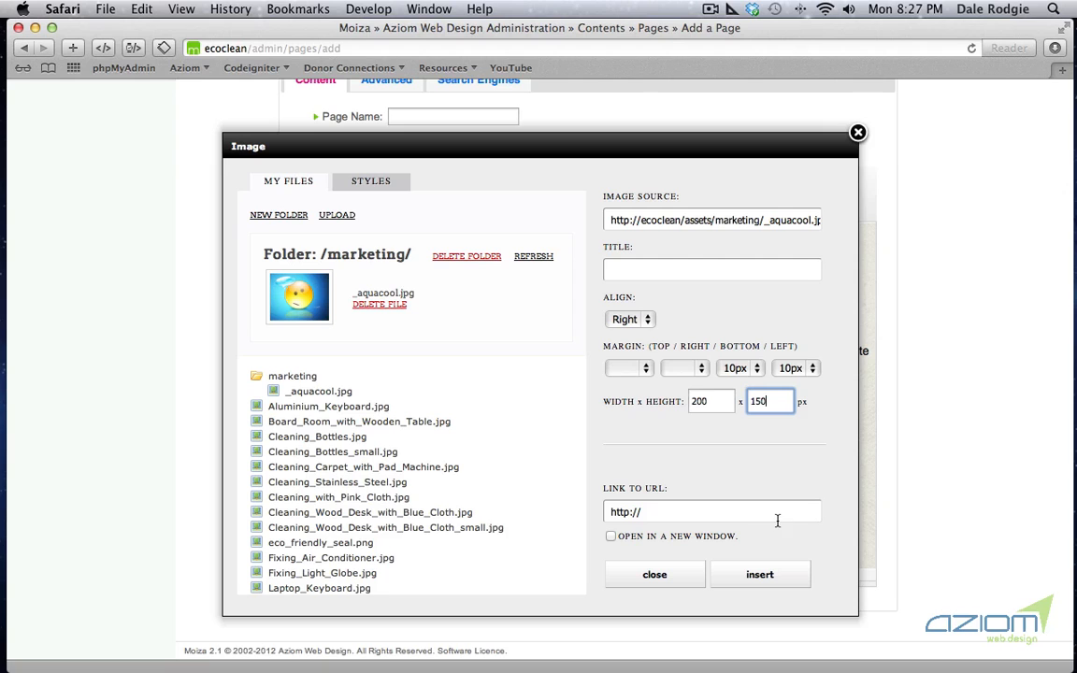
click(759, 576)
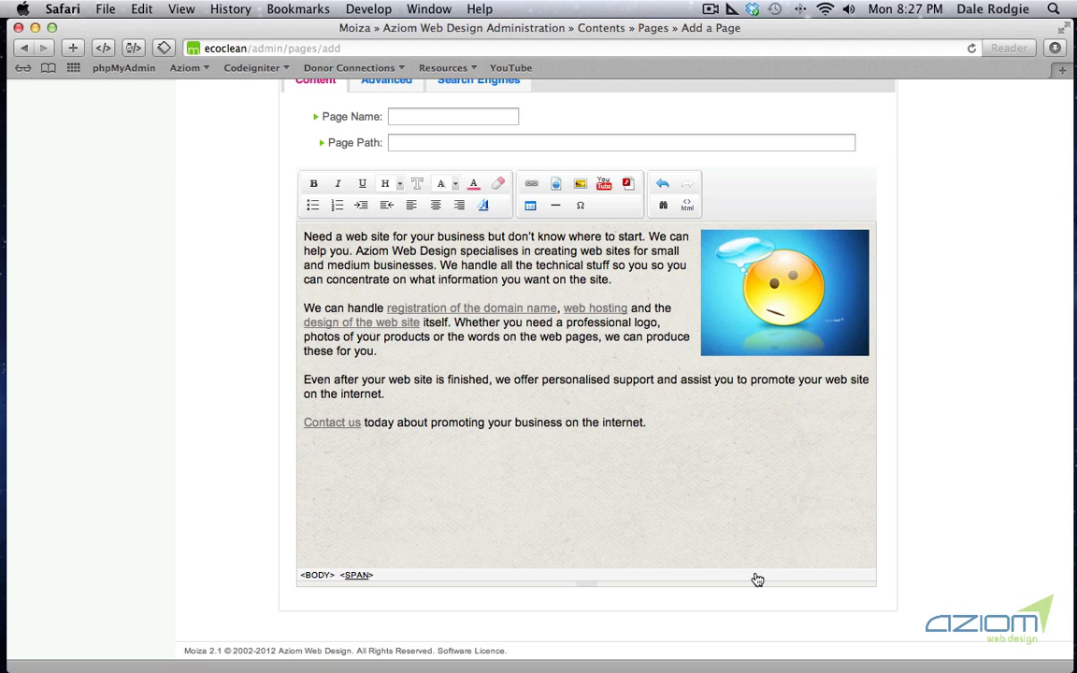